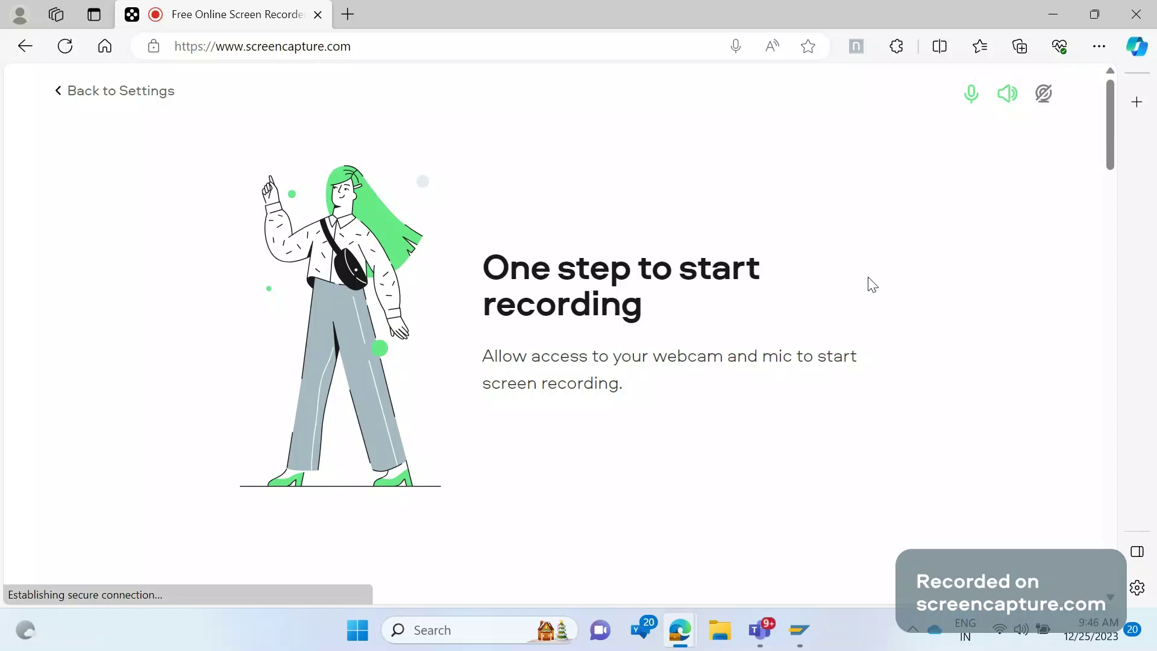
- Bring the SAP RR stand order overview window to the front from Edge
{"action": "key", "text": "alt+Tab"}
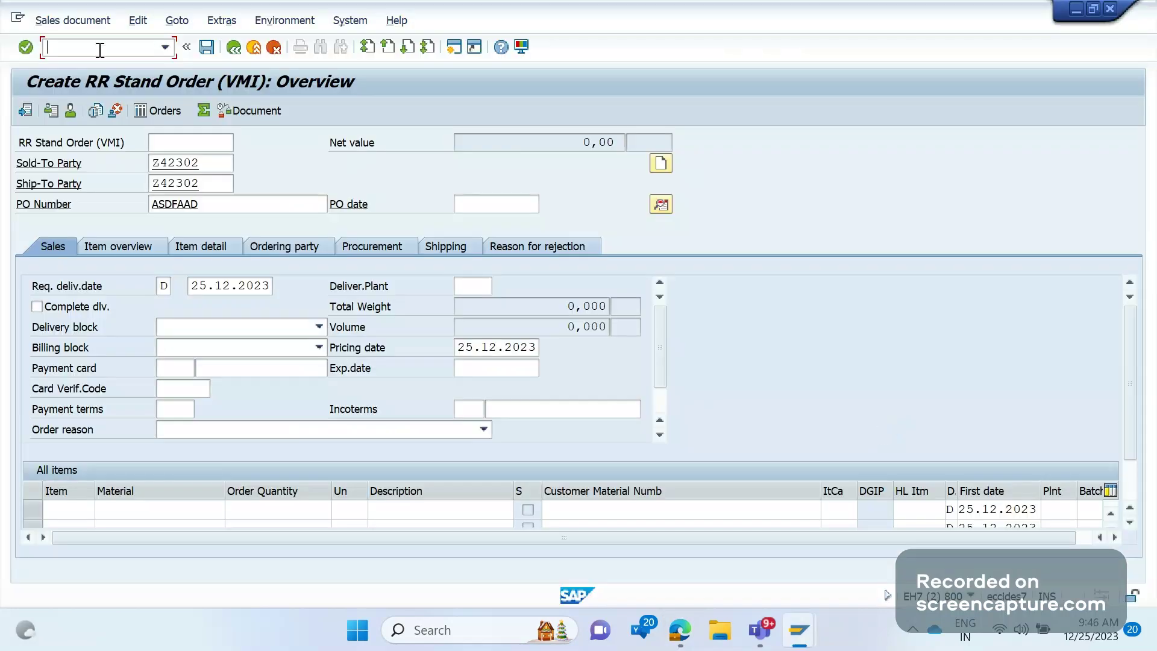
{"action": "type", "text": "/N"}
{"action": "type", "text": "VA"}
- Restart VA01 with /NVA01, reaching the initial screen with order type ZRR
{"action": "key", "text": "Return"}
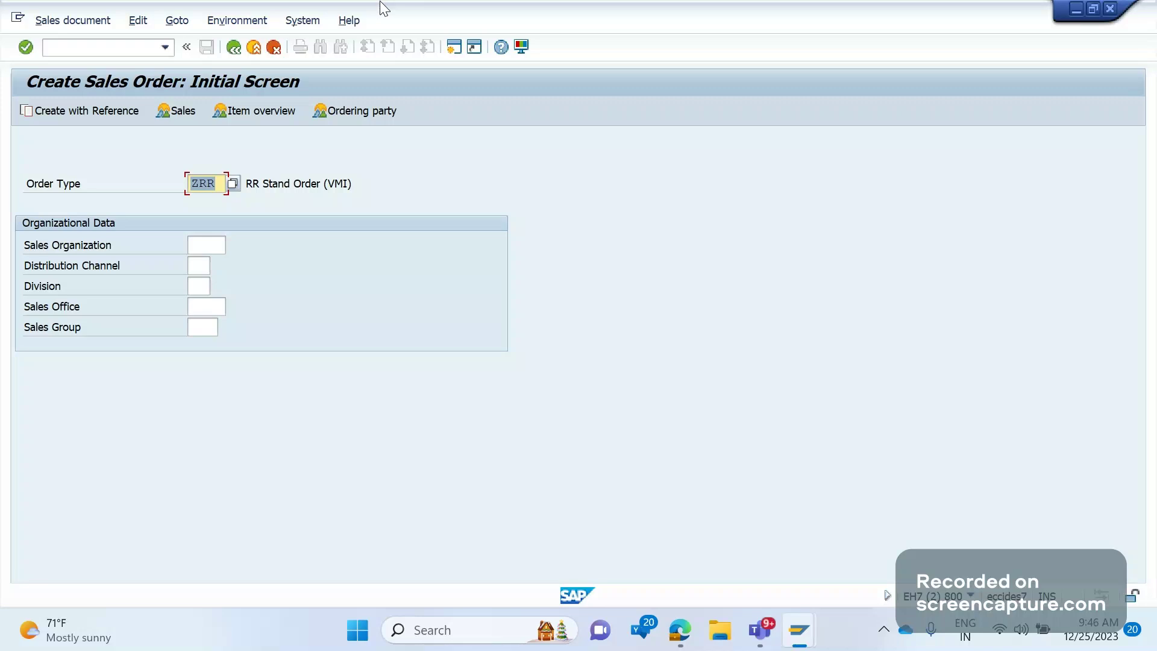
- Rerun /NVA01, continue with order type ZRR, and check the proposed pricing date 25.12.2023
{"action": "left_click", "coordinate": [114, 48]}
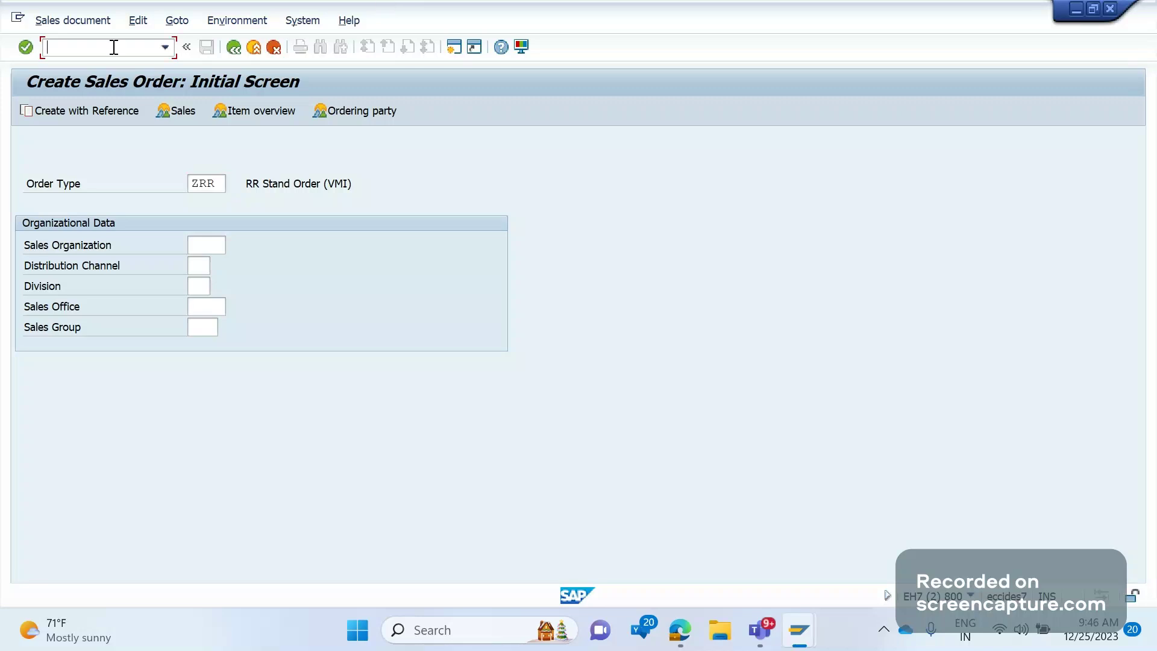
{"action": "type", "text": "/NVA01"}
{"action": "key", "text": "Return"}
{"action": "key", "text": "XF86AudioRaiseVolume"}
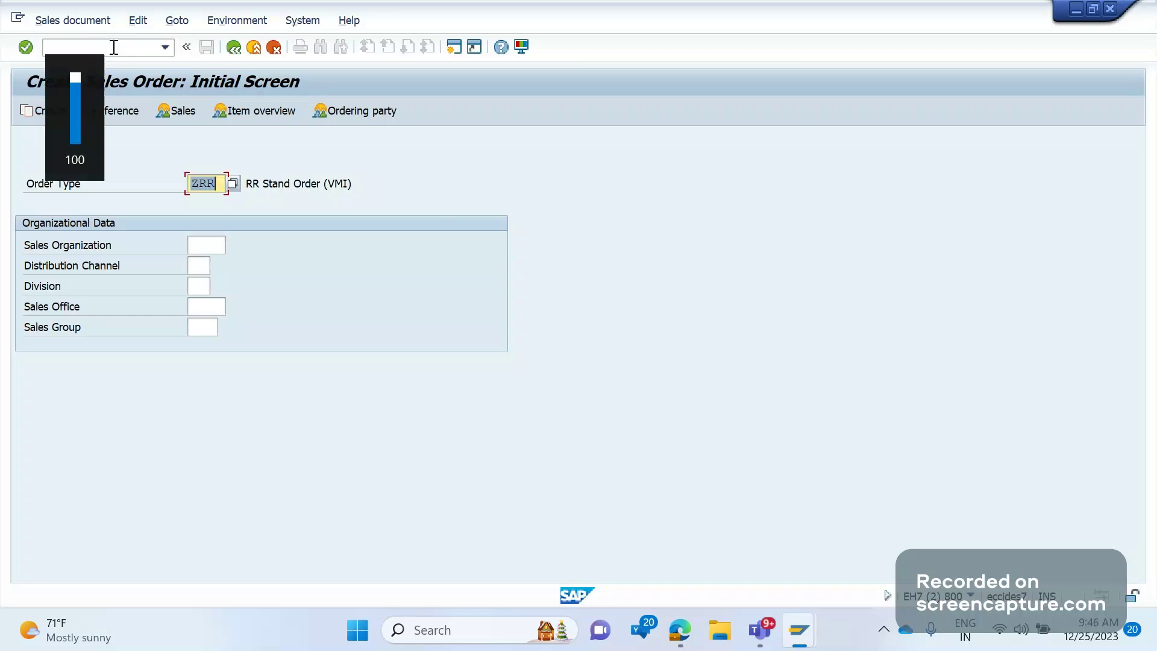
{"action": "left_click", "coordinate": [327, 279]}
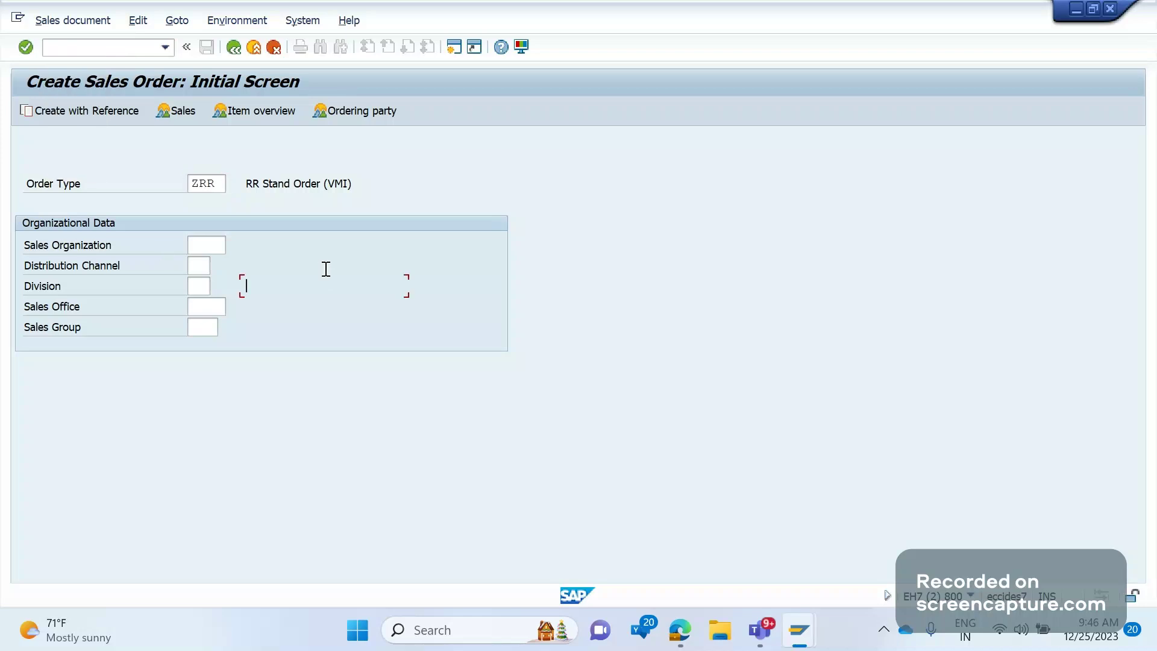
{"action": "key", "text": "Return"}
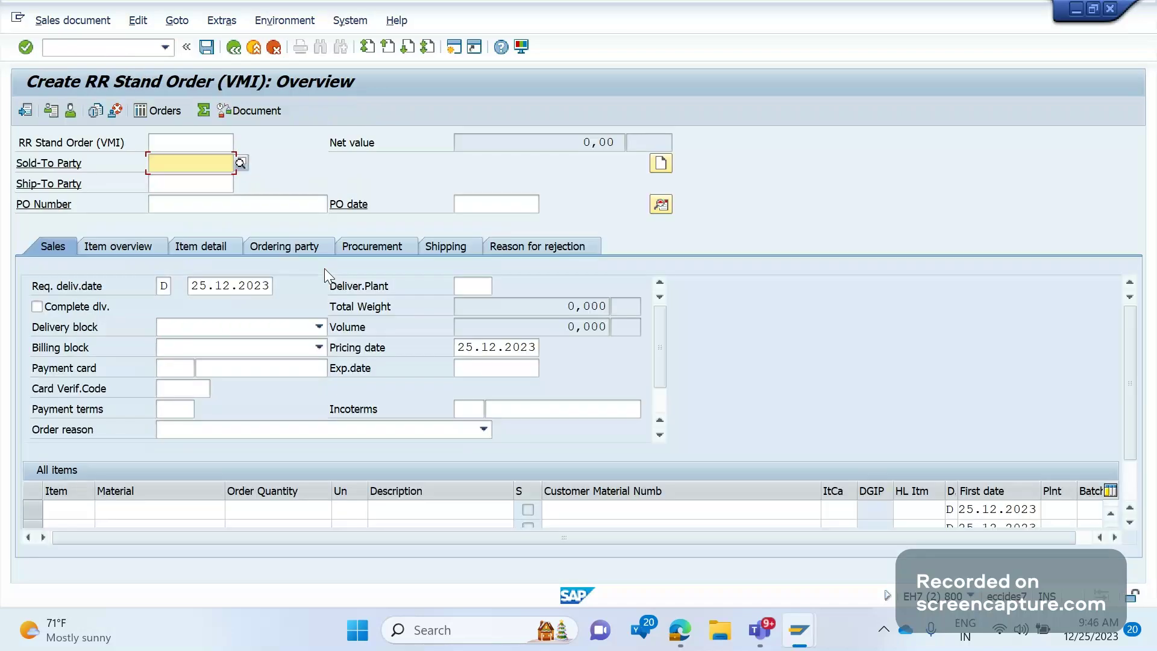
{"action": "left_click", "coordinate": [458, 347]}
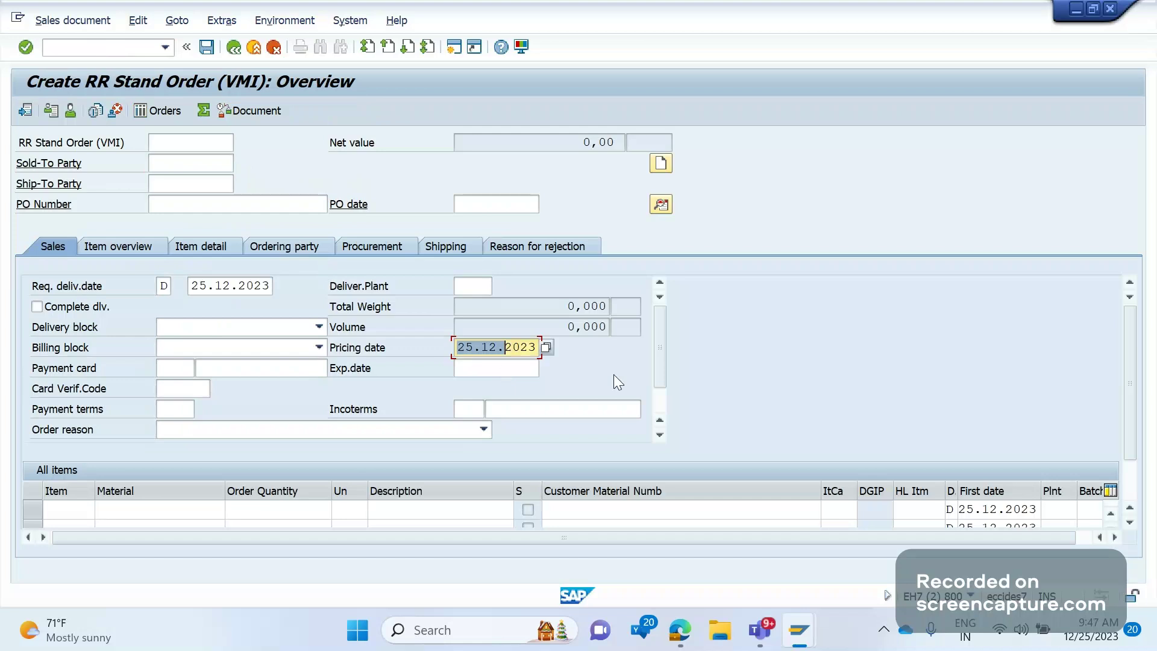
{"action": "key", "text": "Left"}
{"action": "key", "text": "Left"}
{"action": "left_click", "coordinate": [116, 48]}
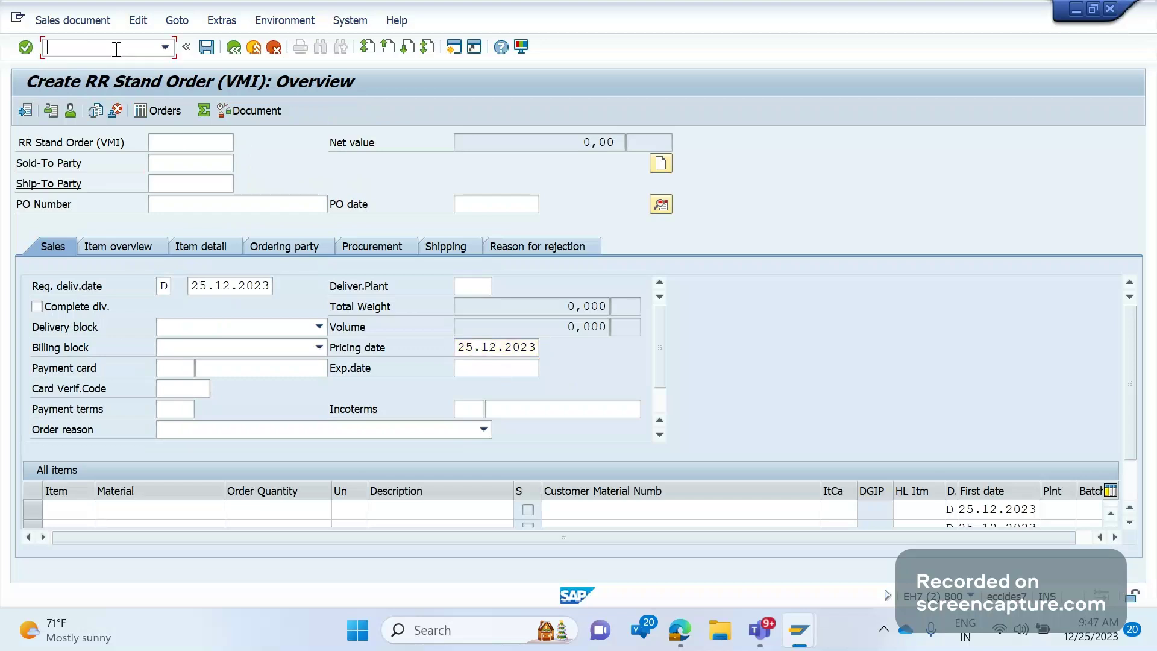
{"action": "type", "text": "/NVA0"}
{"action": "type", "text": "1"}
{"action": "key", "text": "Return"}
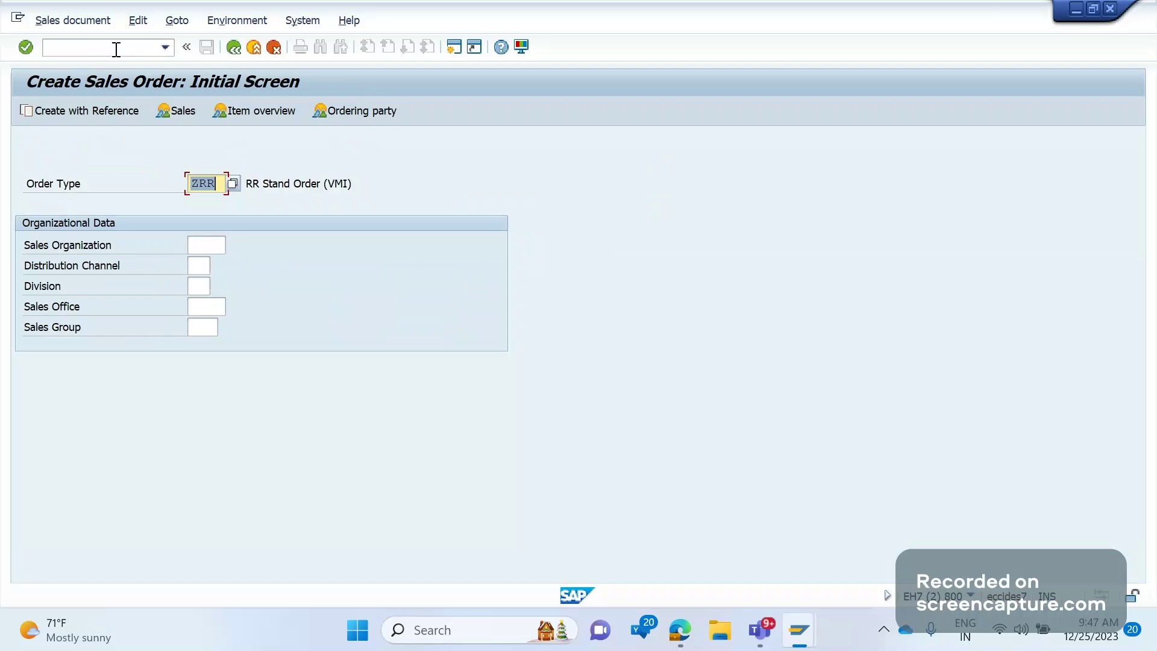
{"action": "key", "text": "Return"}
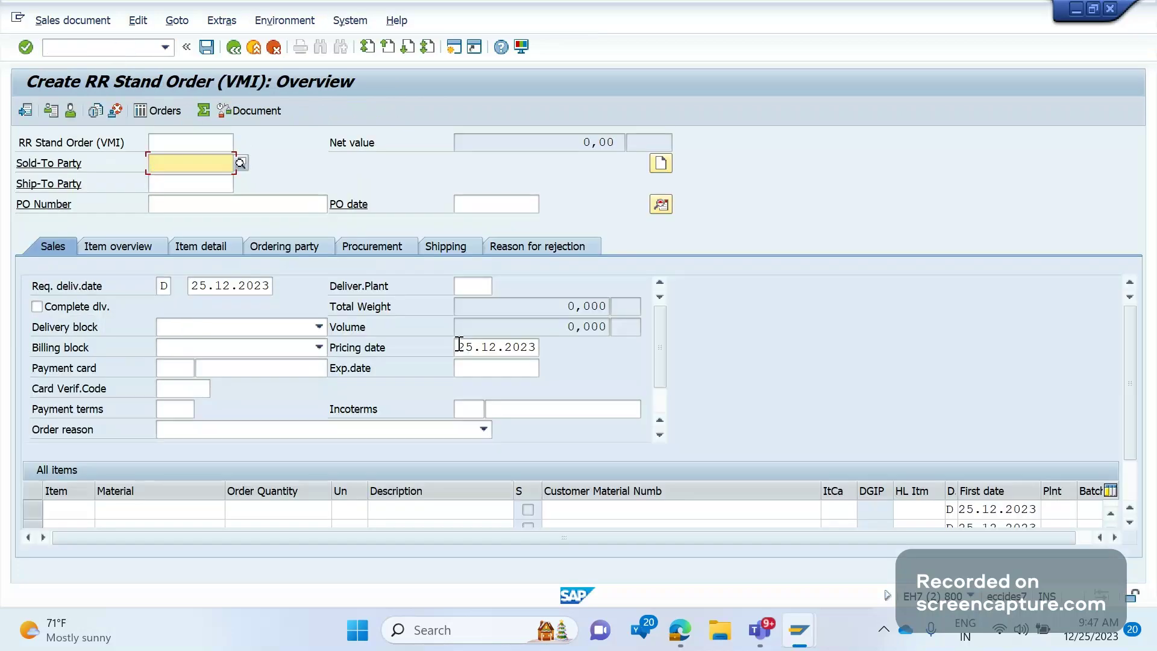
{"action": "left_click_drag", "start_coordinate": [460, 346], "coordinate": [543, 352]}
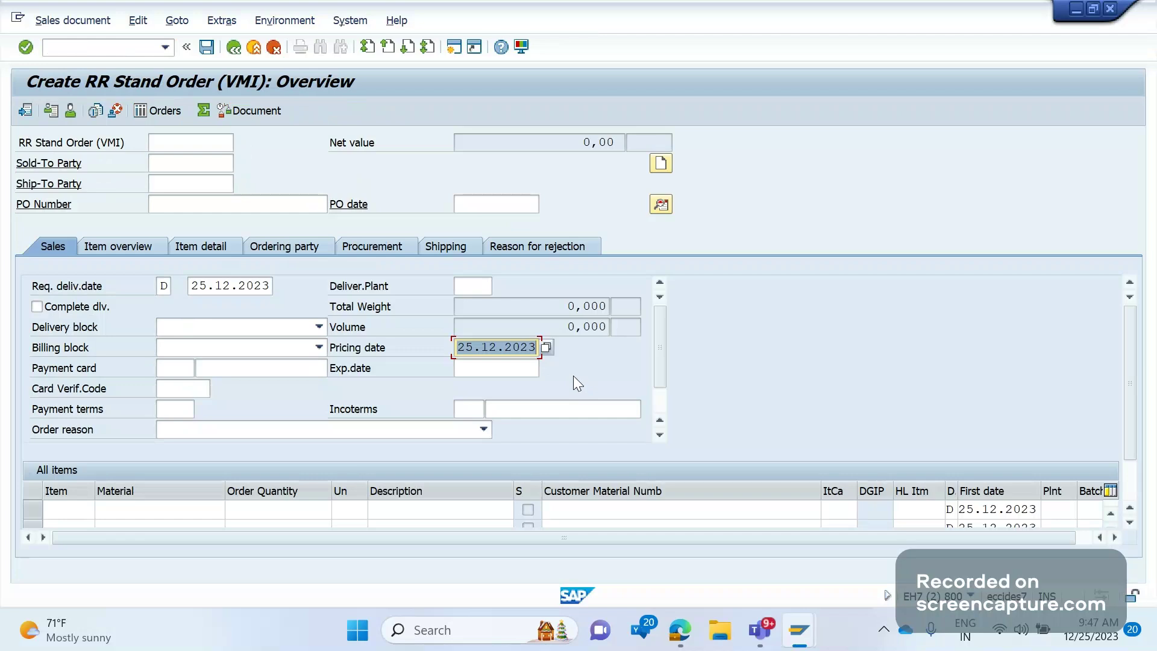
{"action": "left_click", "coordinate": [515, 349]}
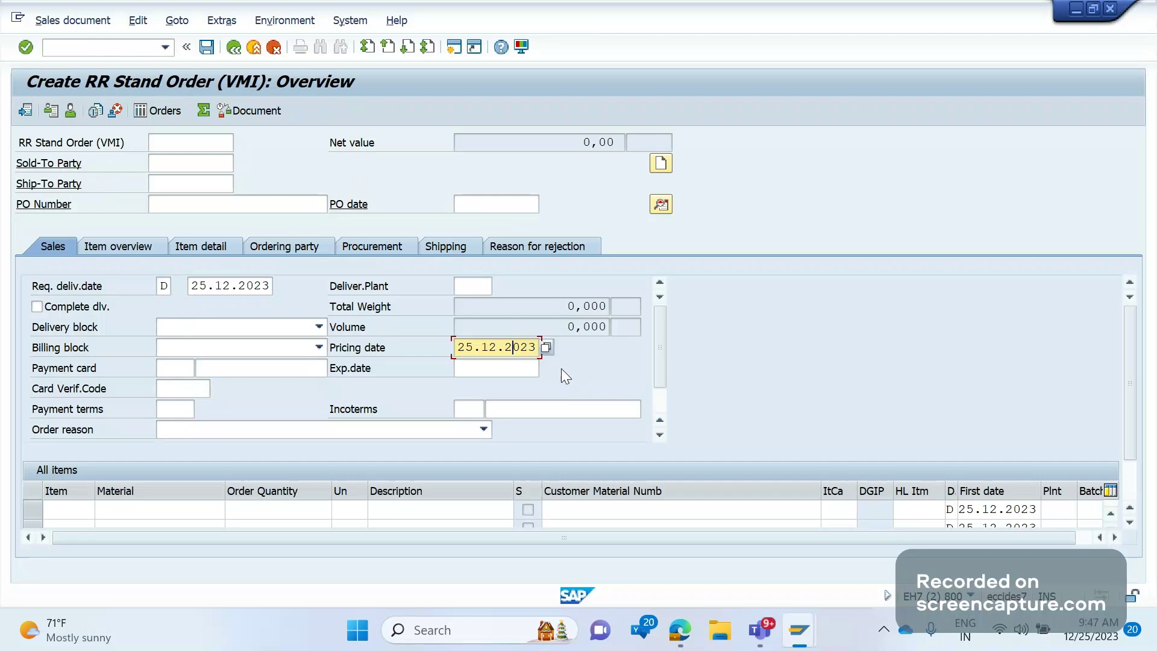
{"action": "left_click", "coordinate": [419, 345]}
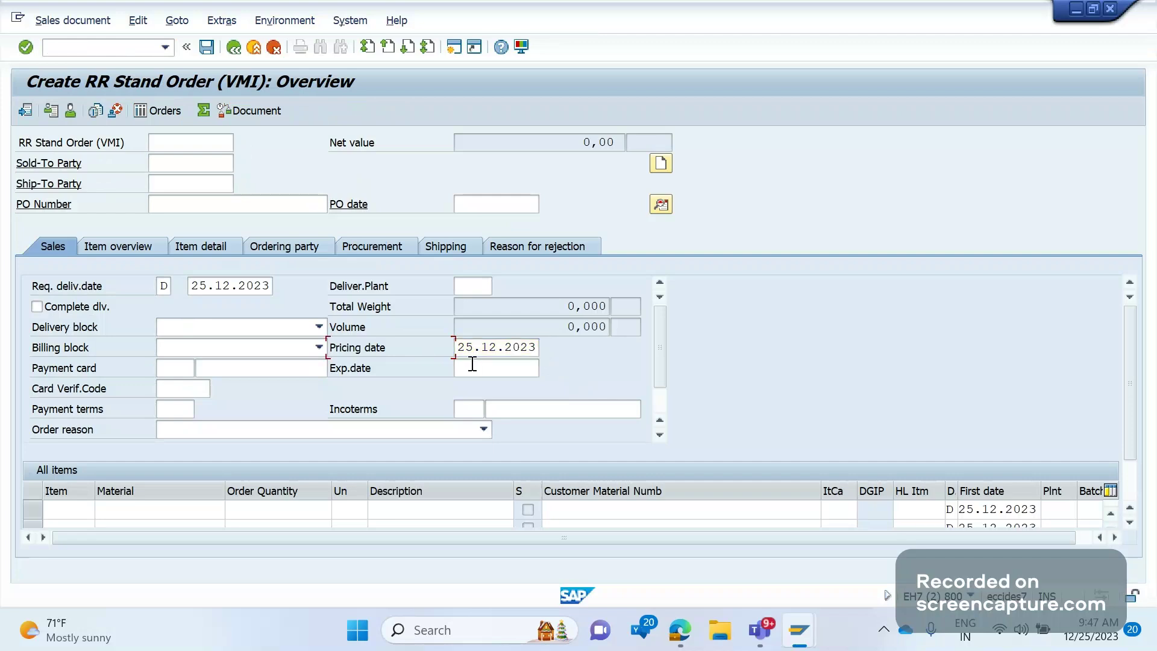
{"action": "left_click", "coordinate": [497, 349]}
{"action": "key", "text": "Return"}
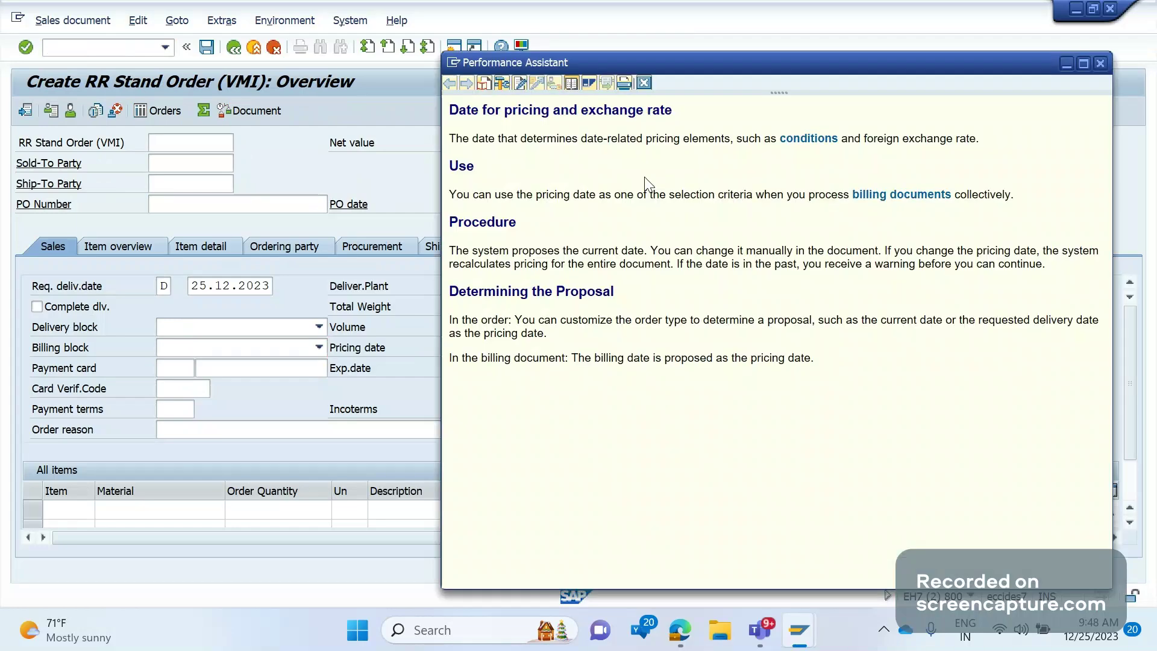
{"action": "left_click", "coordinate": [502, 85]}
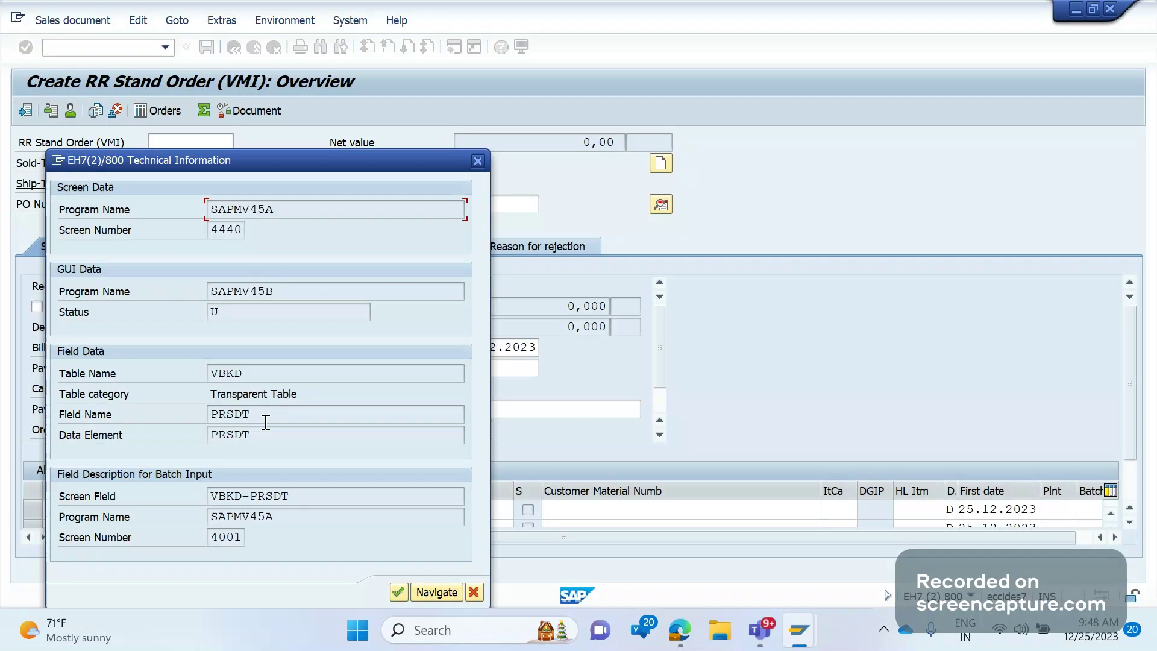
{"action": "left_click_drag", "start_coordinate": [248, 372], "coordinate": [162, 367]}
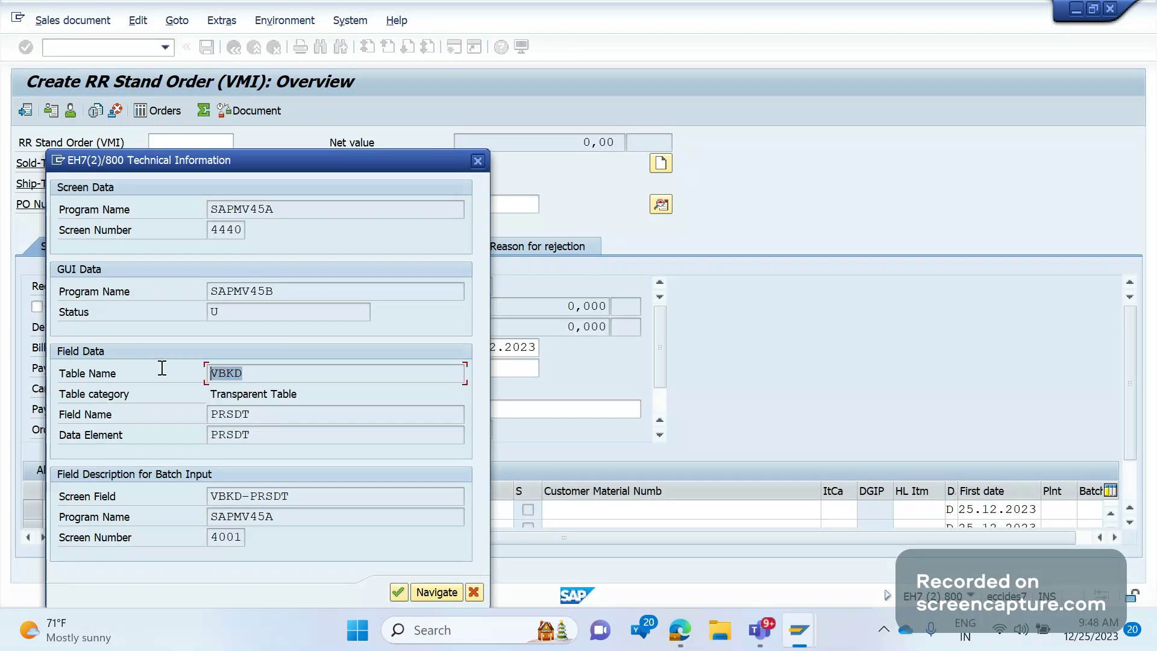
{"action": "double_click", "coordinate": [268, 414]}
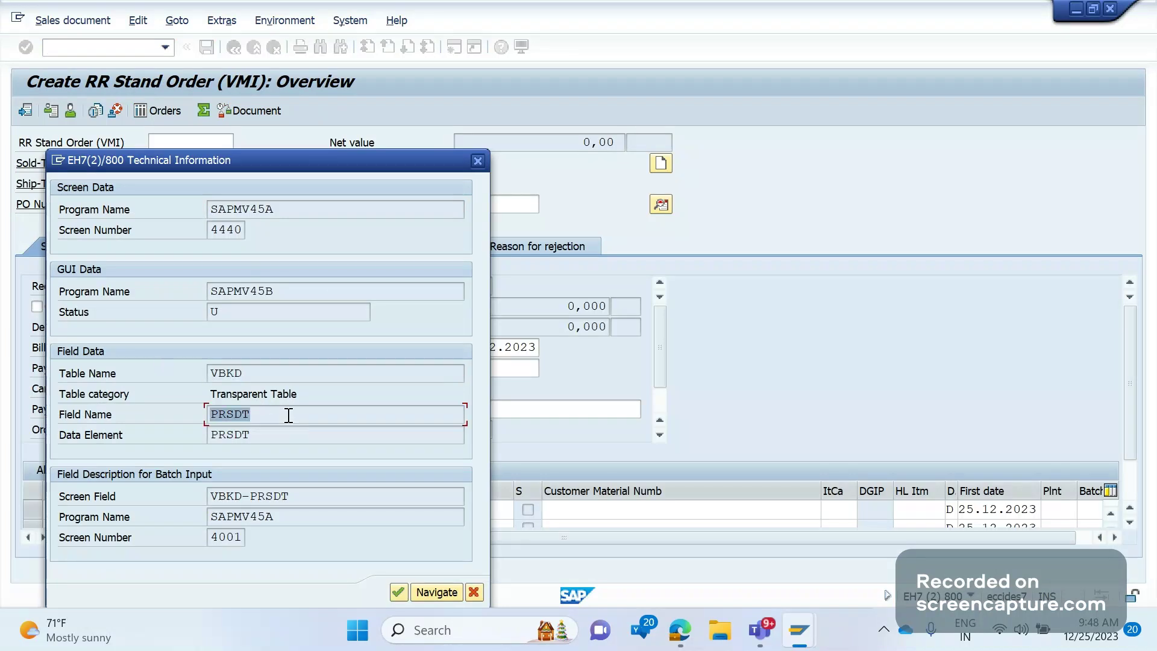
{"action": "key", "text": "Return"}
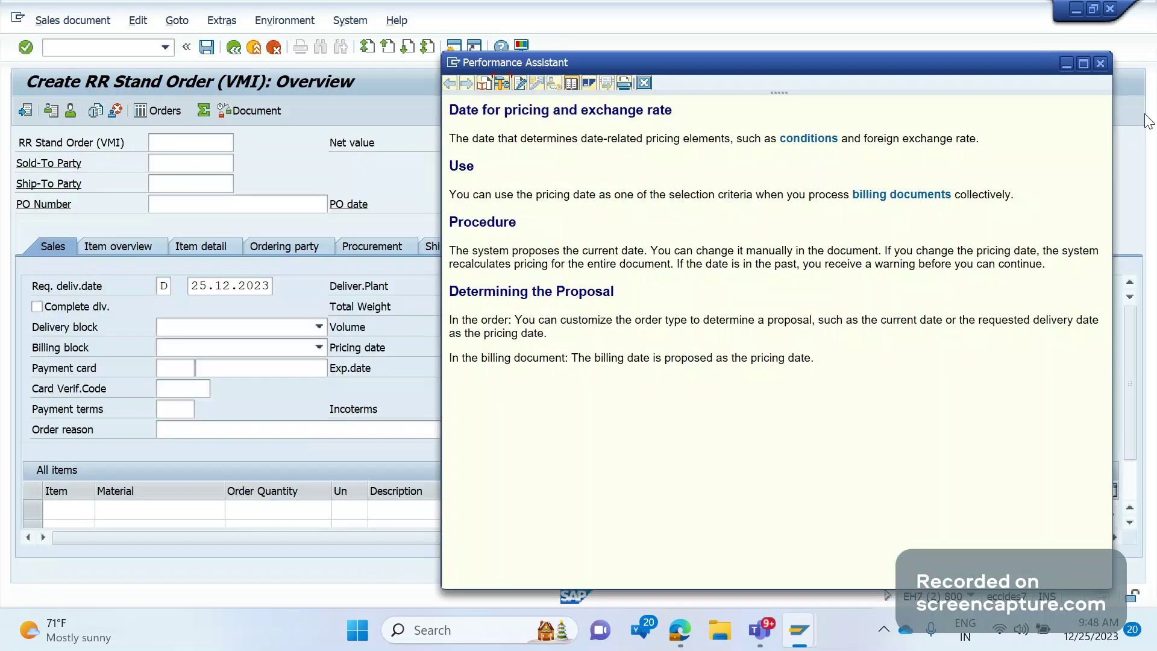
{"action": "left_click", "coordinate": [1100, 63]}
- Rerun VA01, switch on debugging with /H, and continue from the ZRR initial screen
{"action": "left_click", "coordinate": [91, 46]}
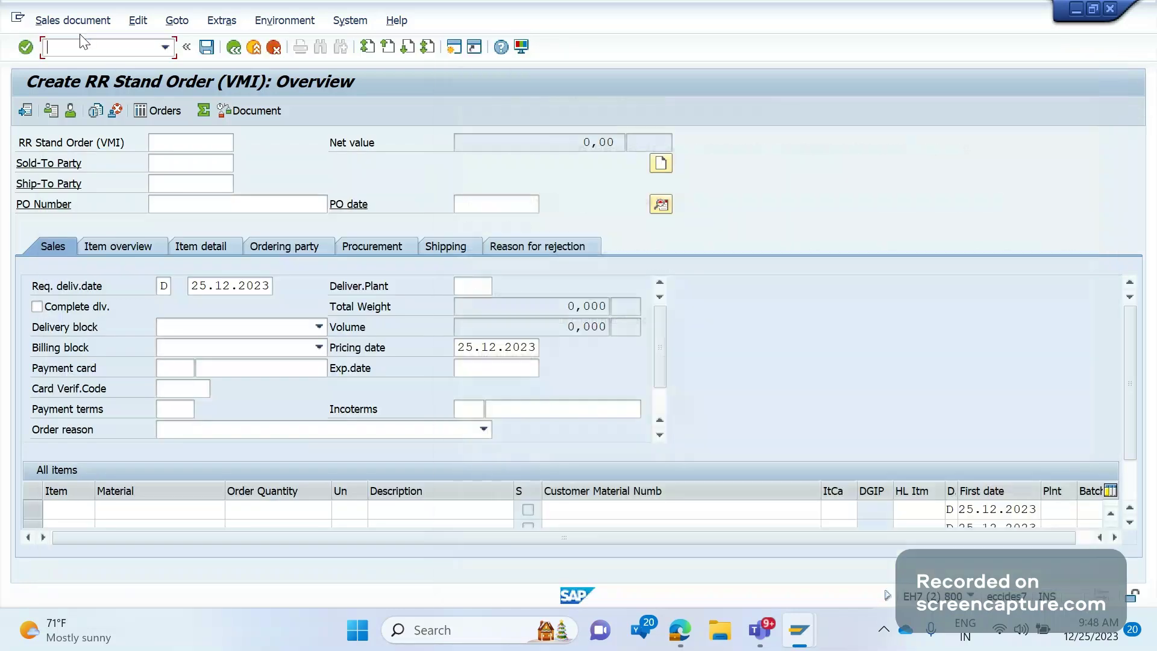
{"action": "type", "text": "/NVA"}
{"action": "key", "text": "Return"}
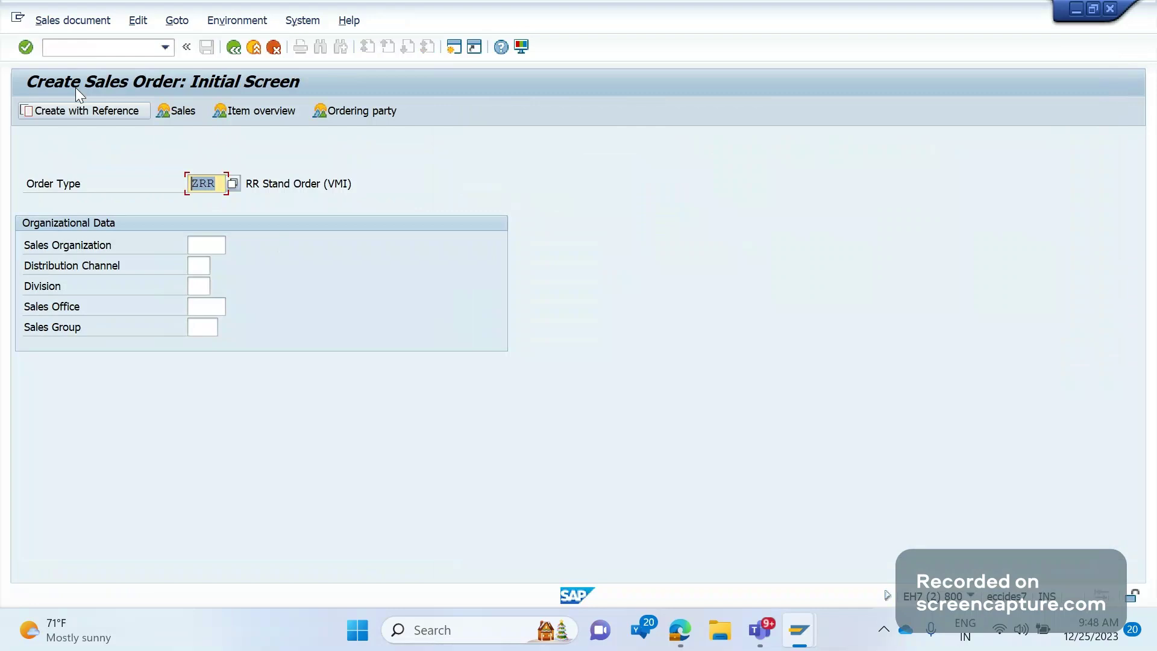
{"action": "left_click", "coordinate": [88, 48]}
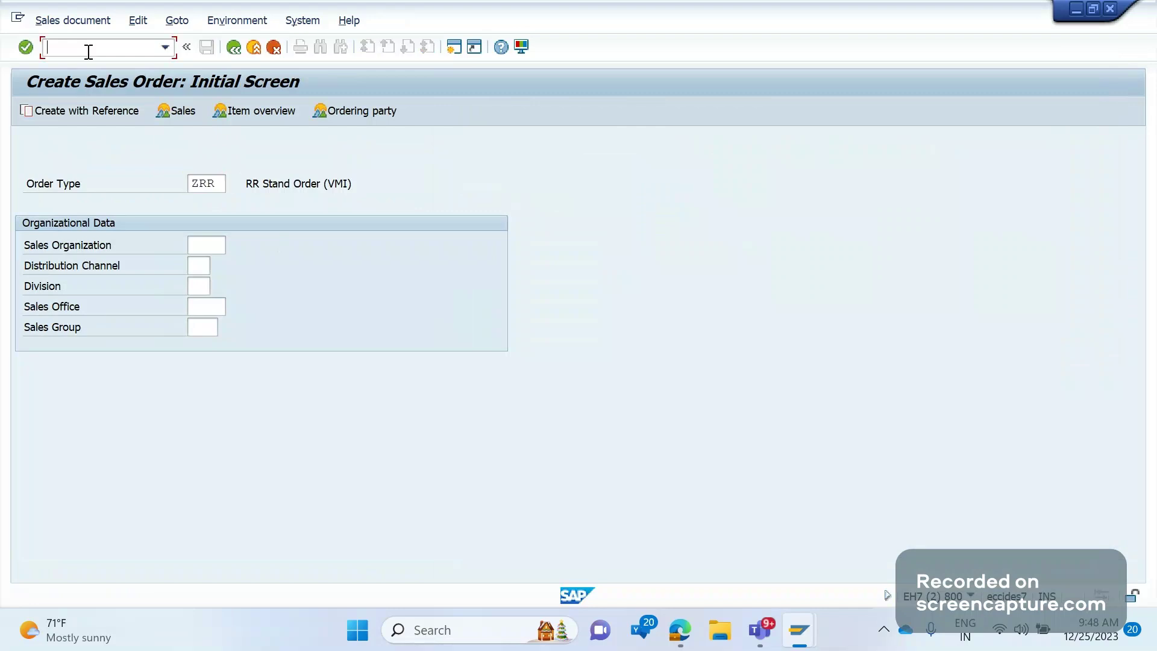
{"action": "type", "text": "/H"}
{"action": "key", "text": "Return"}
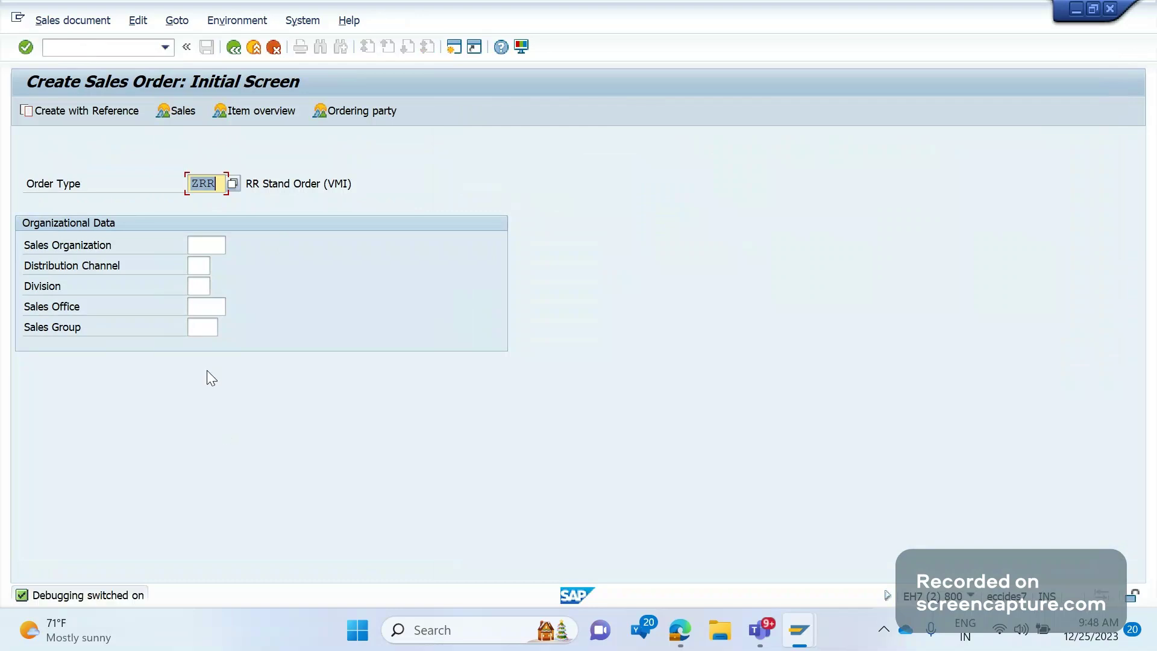
{"action": "key", "text": "Return"}
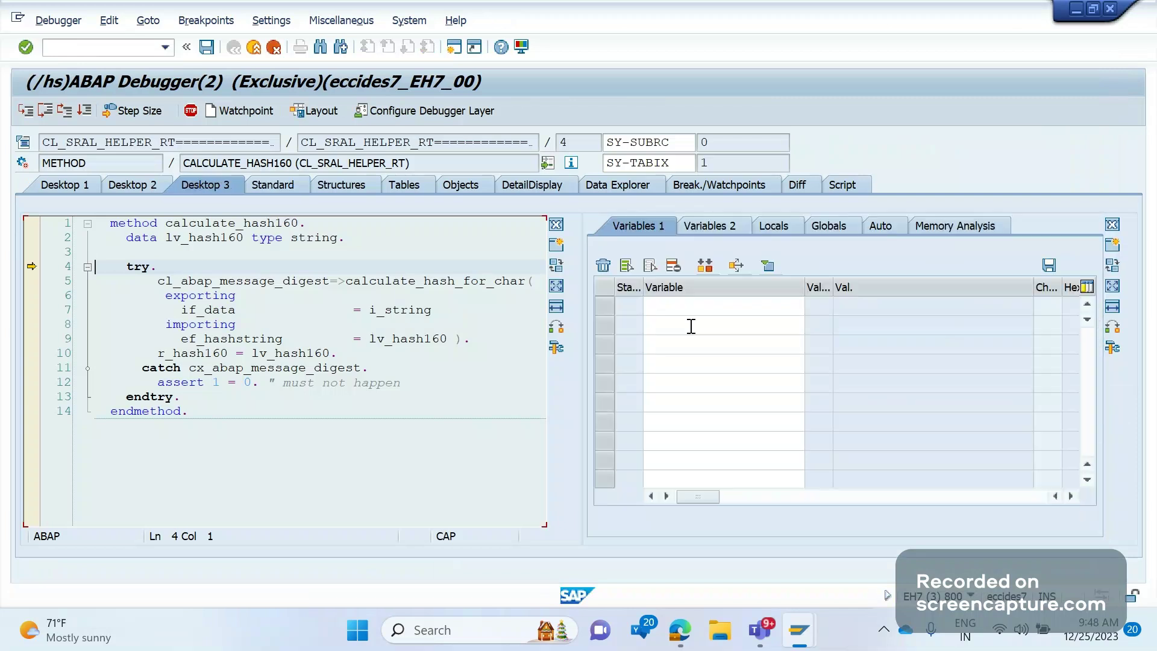
- Add VBKD-PRSDT (00000000) to the Variables 1 list and step out to GET_CONFIGS
{"action": "left_click", "coordinate": [685, 308]}
{"action": "type", "text": "VBKD"}
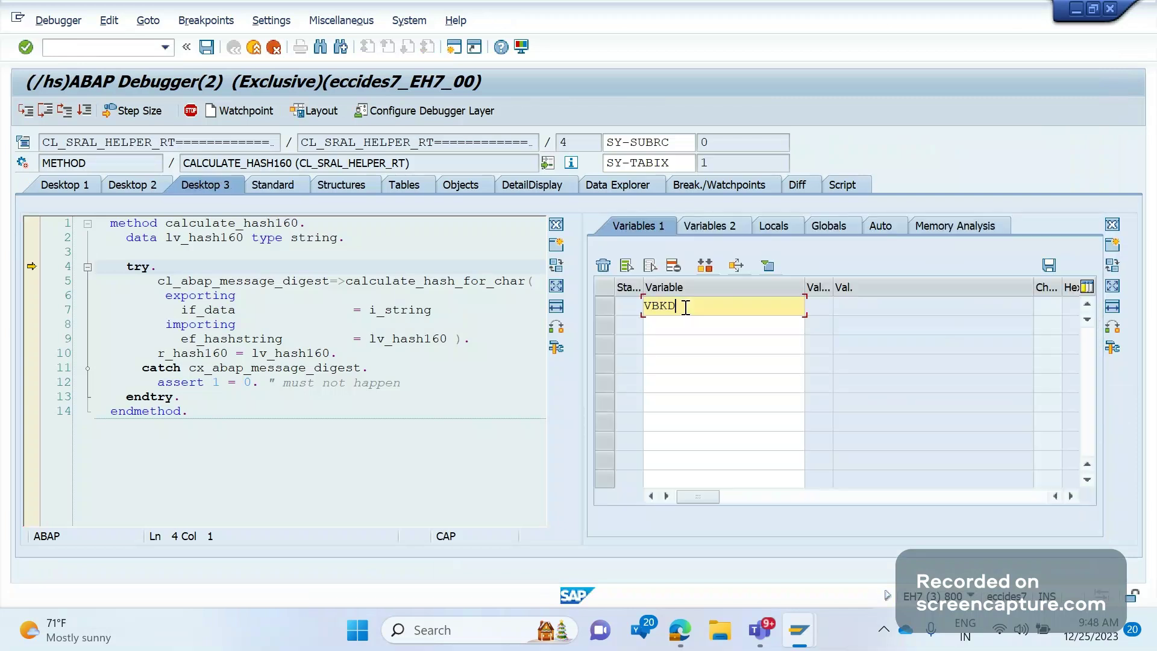
{"action": "type", "text": "-PR"}
{"action": "type", "text": "SDT"}
{"action": "key", "text": "Return"}
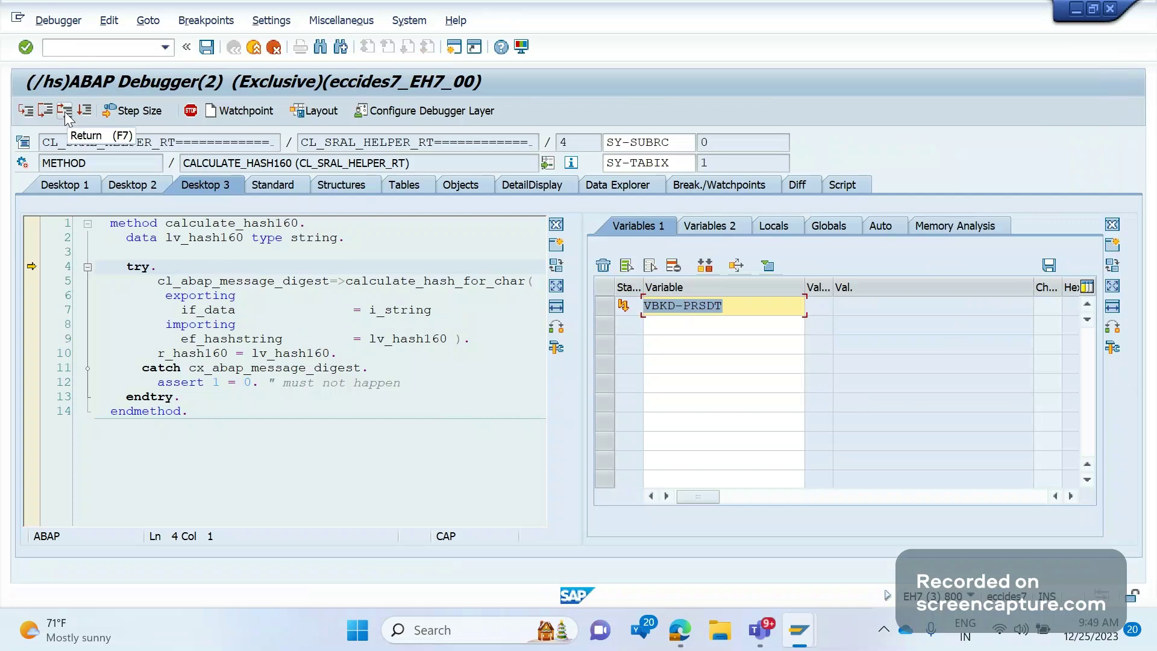
{"action": "left_click", "coordinate": [65, 110]}
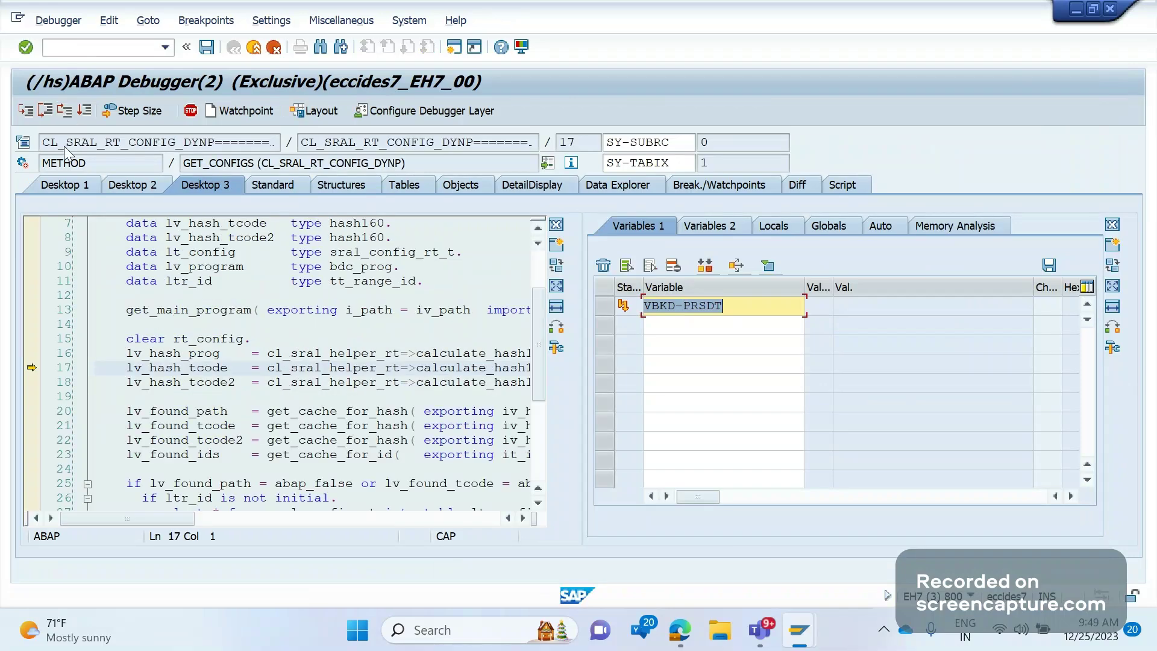
- Keep stepping out through the calling routines to form DYNPRO_API_HOOK_RAL_PAI
{"action": "left_click", "coordinate": [65, 111]}
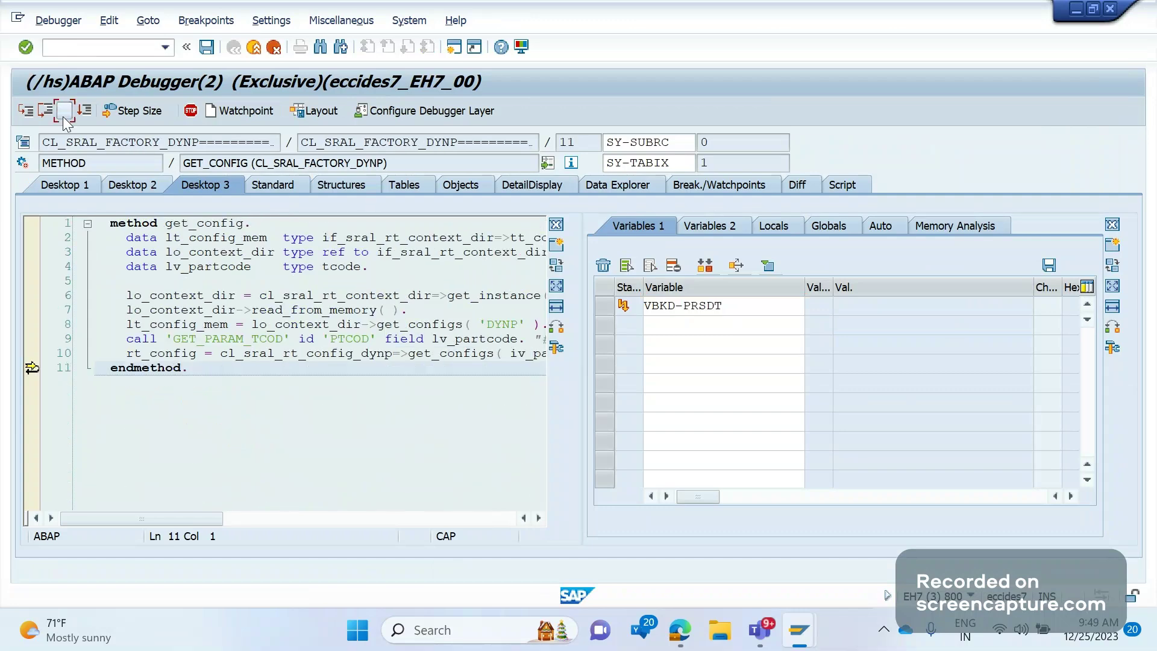
{"action": "left_click", "coordinate": [65, 111]}
{"action": "left_click", "coordinate": [65, 111]}
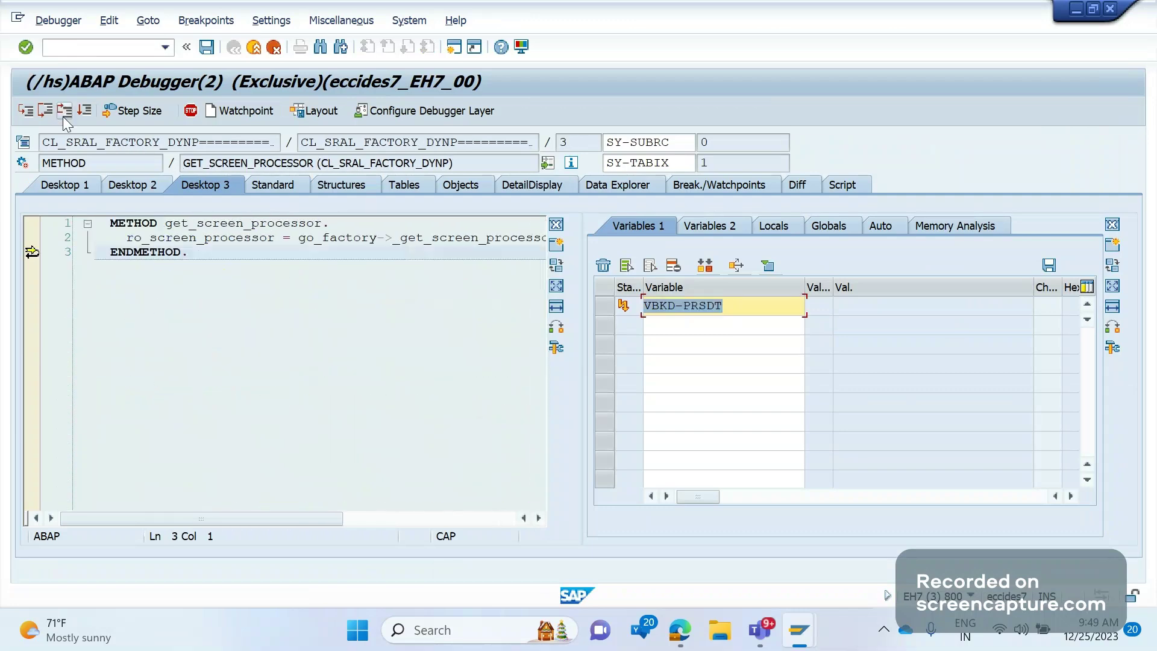
{"action": "left_click", "coordinate": [65, 111]}
{"action": "left_click", "coordinate": [65, 111]}
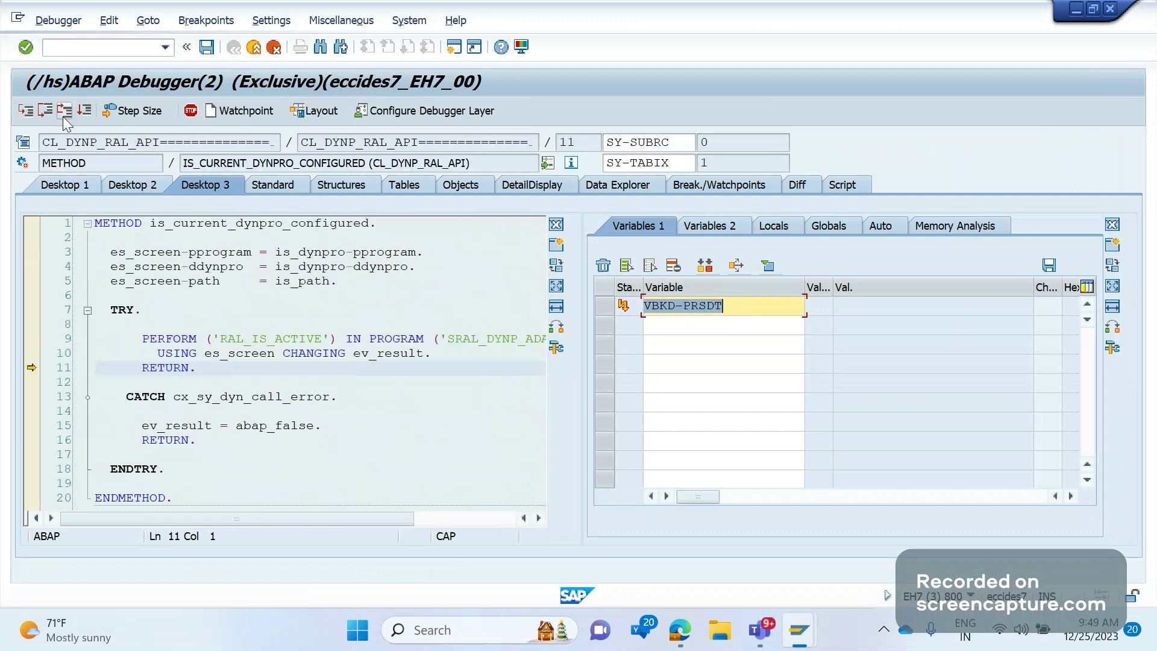
{"action": "left_click", "coordinate": [64, 111]}
{"action": "left_click", "coordinate": [65, 110]}
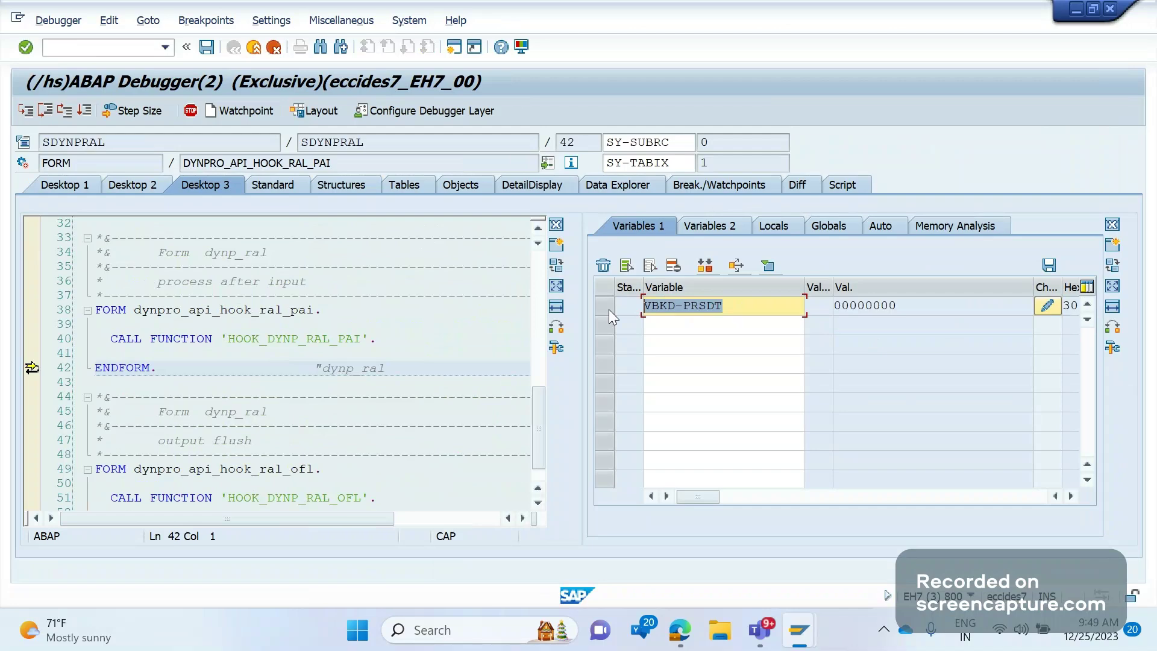
- Set a watchpoint on VBKD-PRSDT and continue until it fires in VBKD_FUELLEN_PRSDT
{"action": "key", "text": "Home"}
{"action": "left_click", "coordinate": [246, 110]}
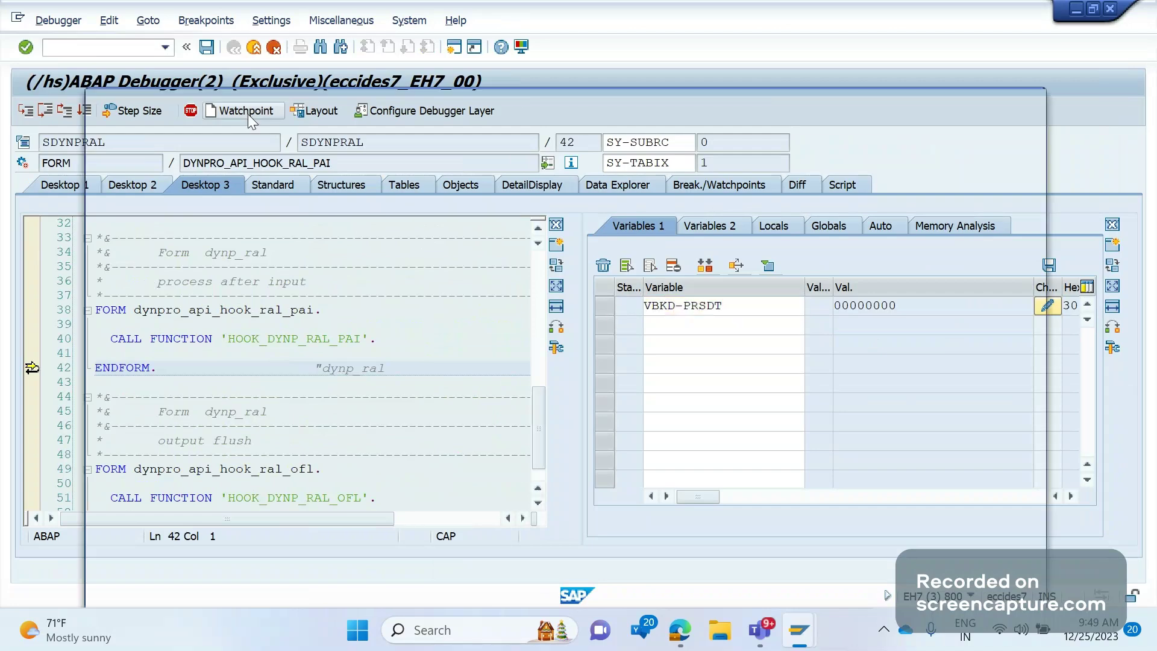
{"action": "key", "text": "Return"}
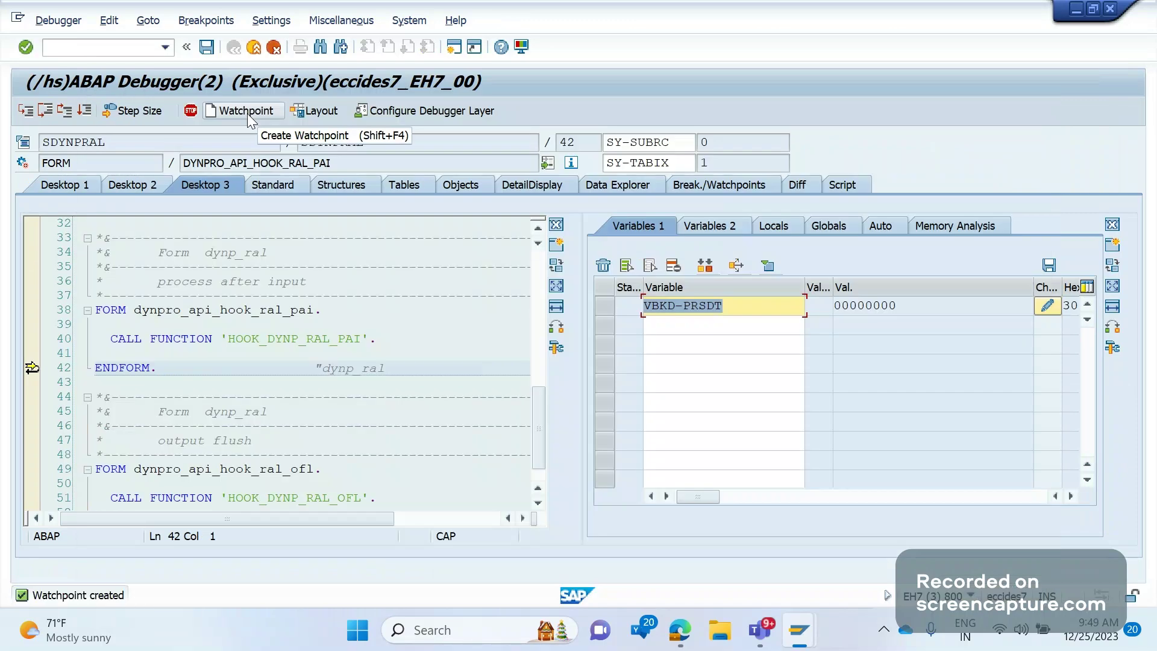
{"action": "left_click", "coordinate": [87, 110]}
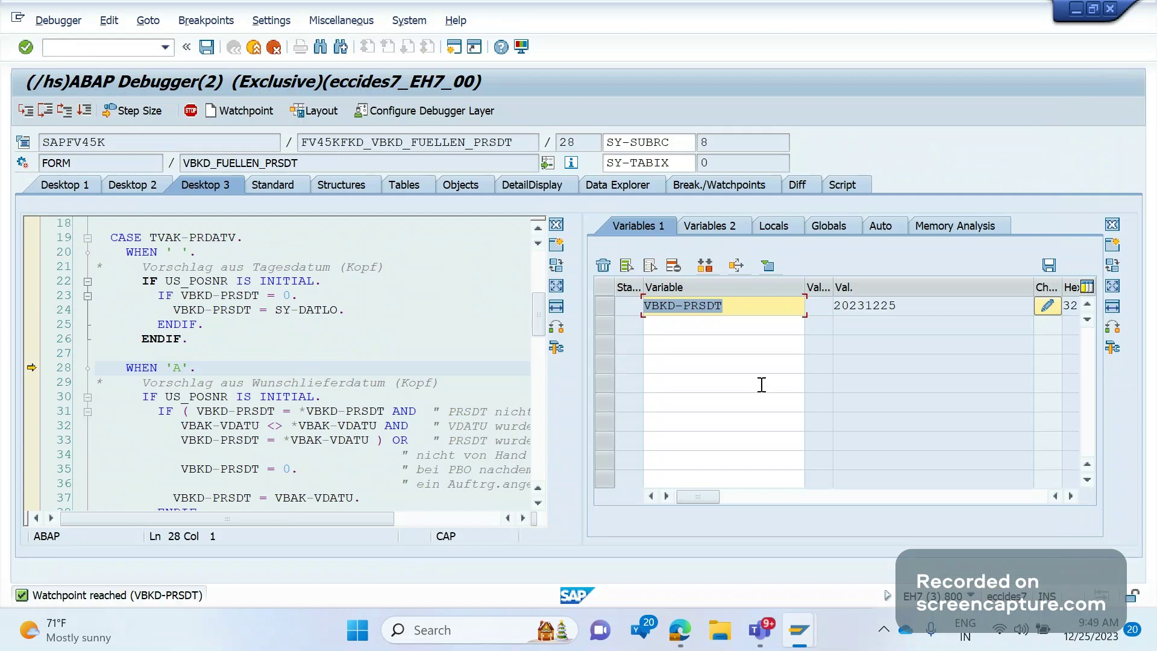
- Check VBKD-PRSDT holds 20231225 and add TVAK-PRDATV to the variables list
{"action": "left_click", "coordinate": [737, 308]}
{"action": "left_click_drag", "start_coordinate": [737, 307], "coordinate": [618, 307]}
{"action": "left_click", "coordinate": [903, 305]}
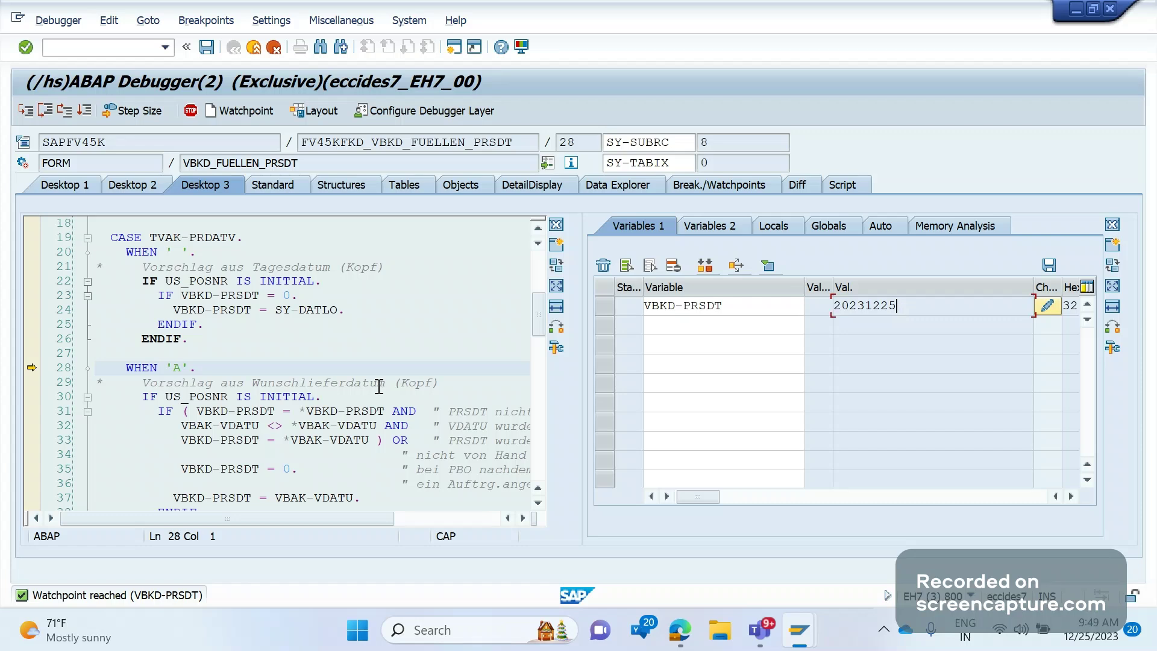
{"action": "double_click", "coordinate": [209, 237]}
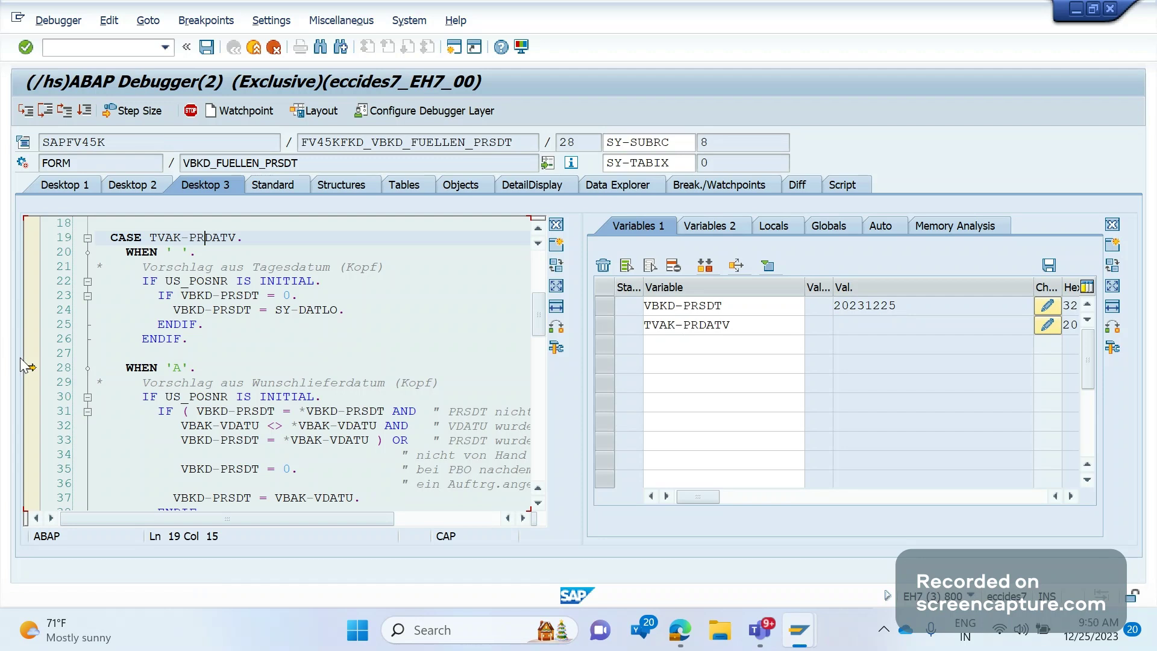
{"action": "double_click", "coordinate": [660, 324]}
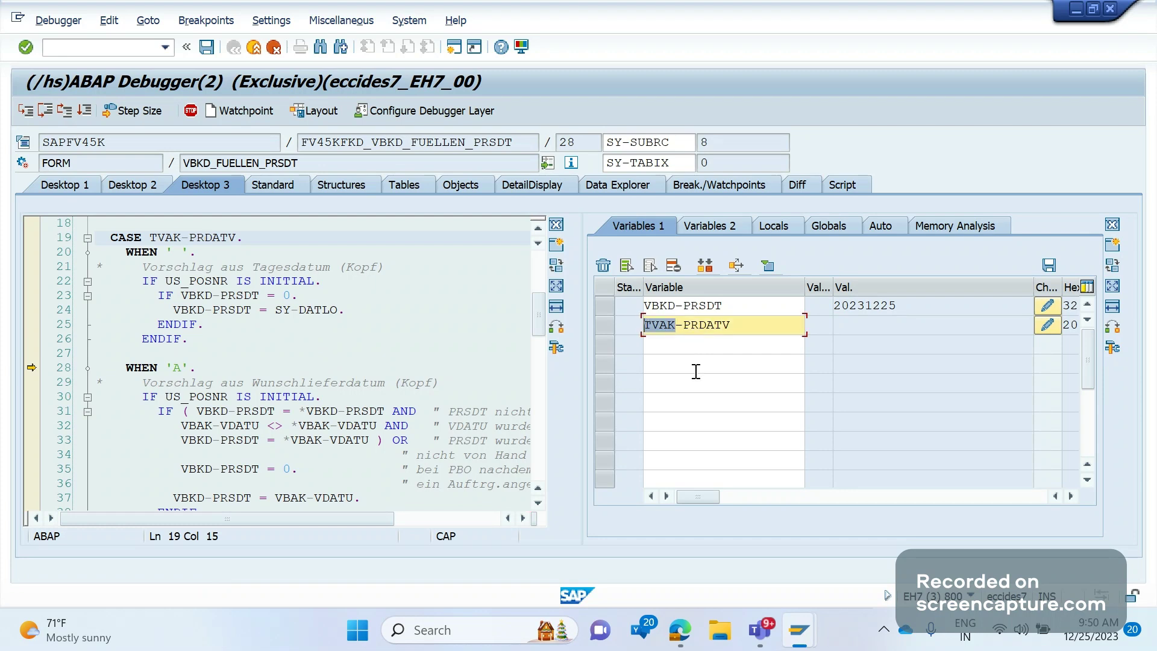
{"action": "left_click", "coordinate": [736, 326]}
{"action": "left_click_drag", "start_coordinate": [736, 326], "coordinate": [686, 327]}
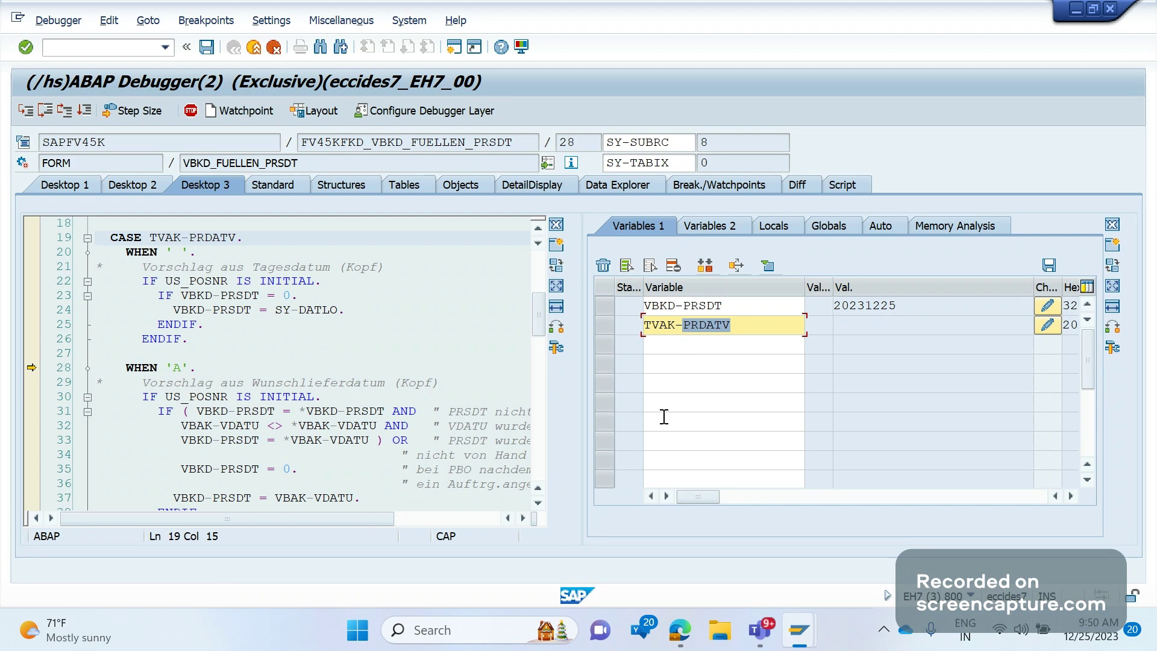
{"action": "left_click", "coordinate": [212, 239]}
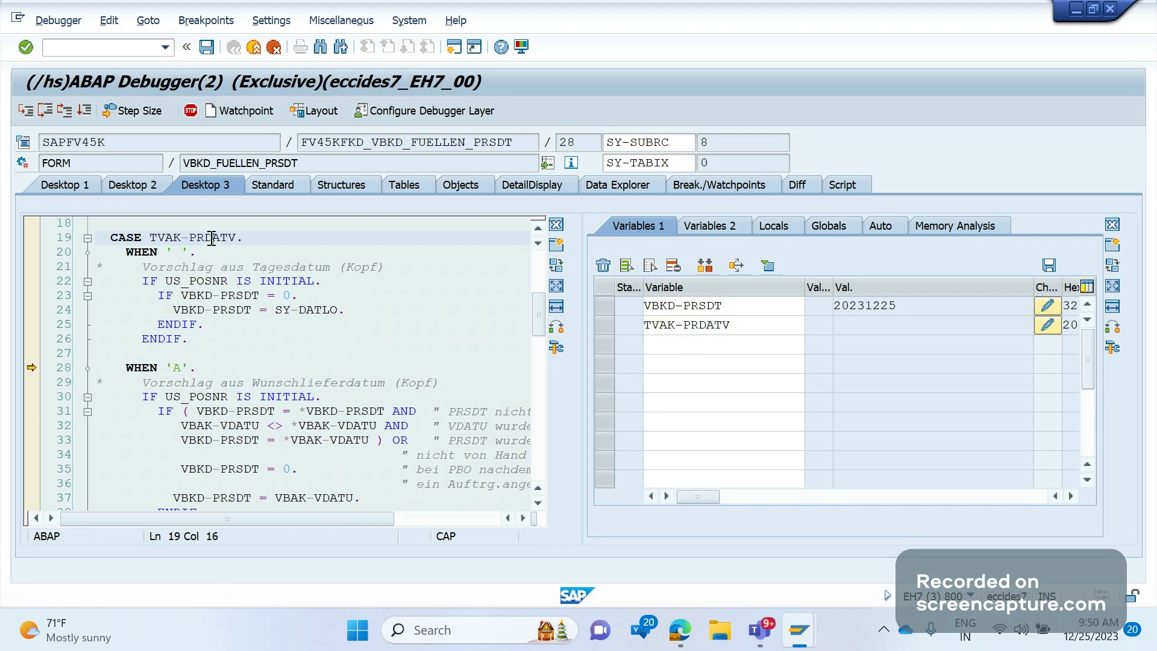
{"action": "left_click", "coordinate": [843, 331]}
{"action": "left_click", "coordinate": [645, 323]}
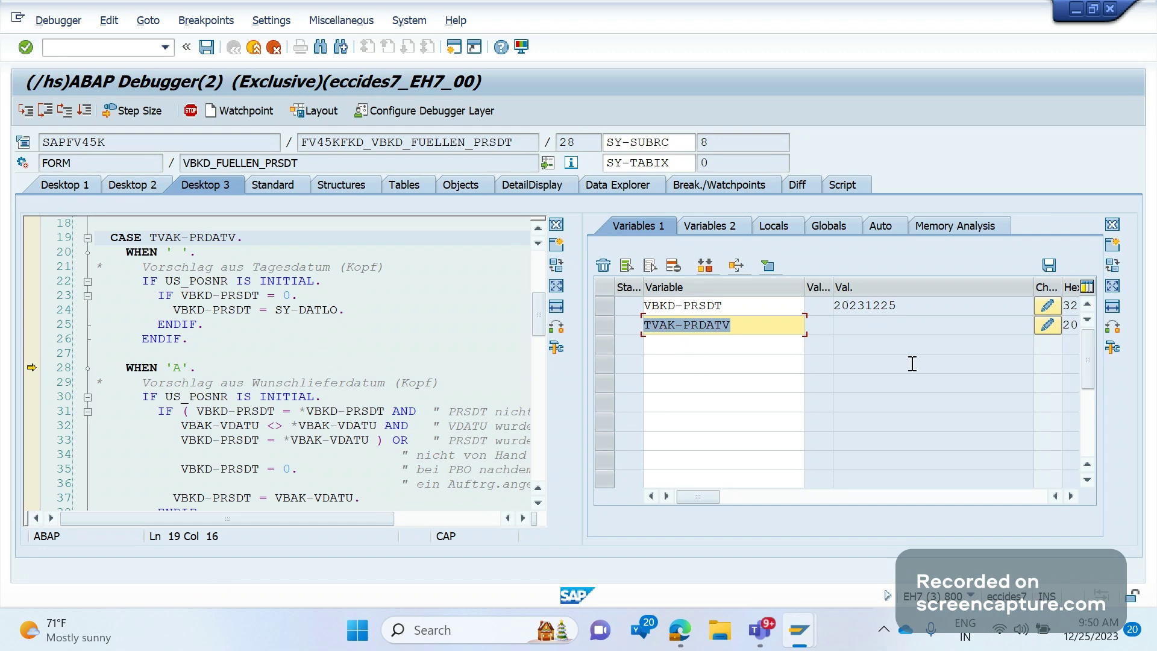
{"action": "left_click", "coordinate": [864, 306]}
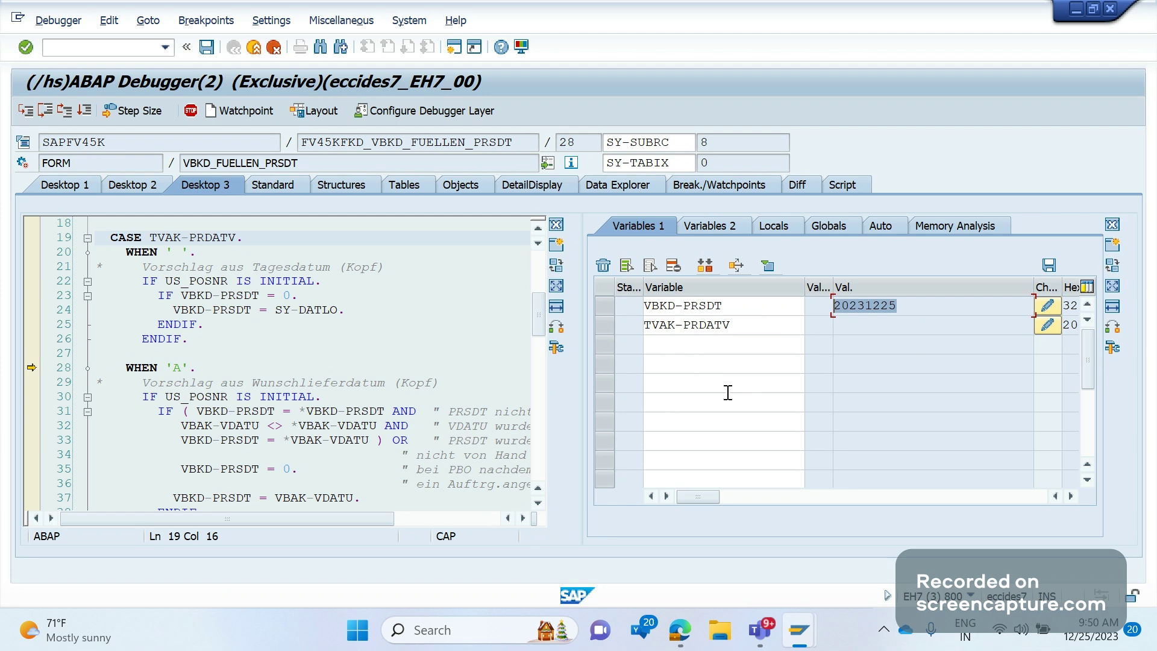
- Move to the ENDIF near line 26 and continue past the next VBKD-PRSDT watchpoint stops
{"action": "left_click", "coordinate": [272, 346]}
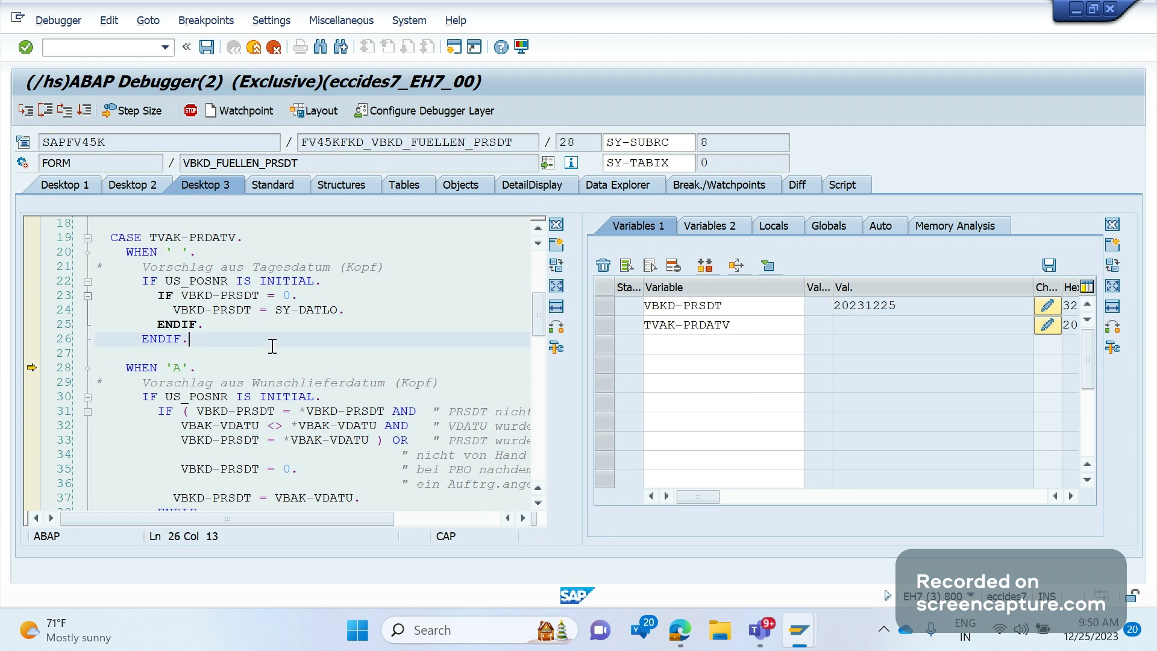
{"action": "key", "text": "Up"}
{"action": "key", "text": "F8"}
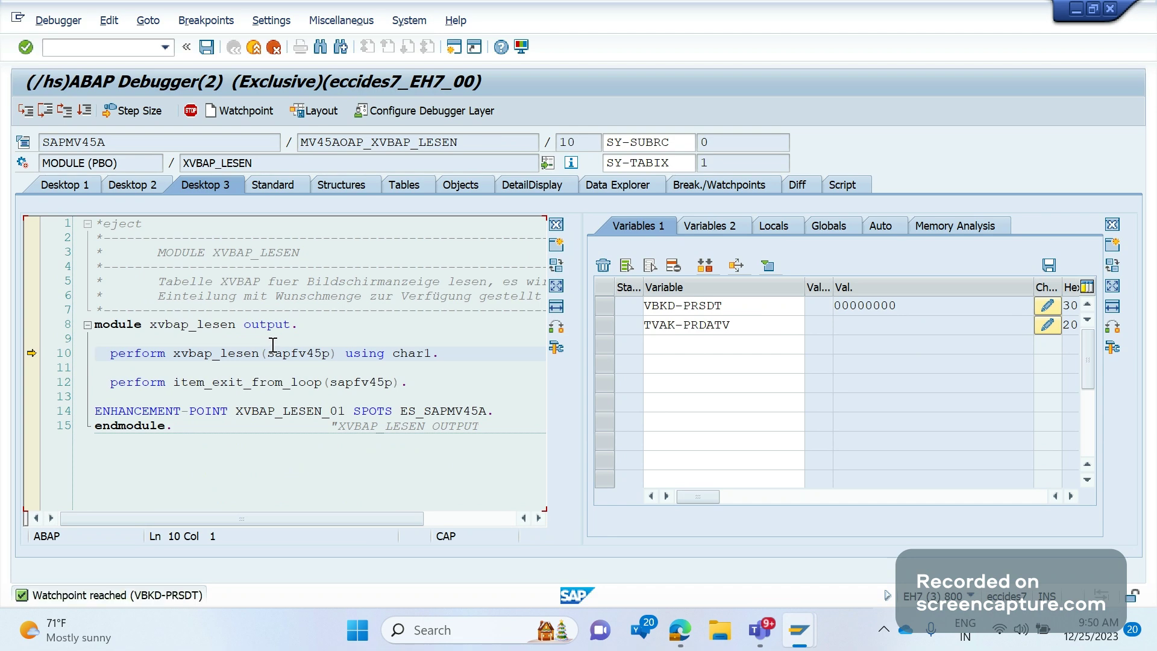
{"action": "key", "text": "F5"}
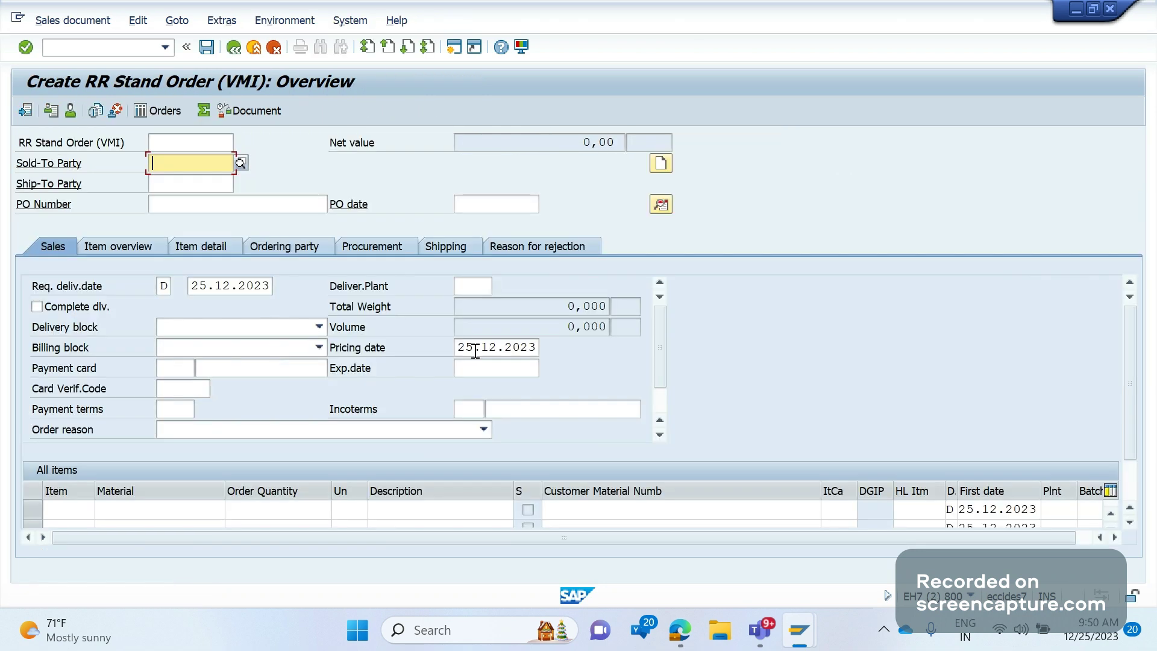
- Confirm the Sales tab Pricing date still reads 25.12.2023
{"action": "left_click", "coordinate": [475, 349]}
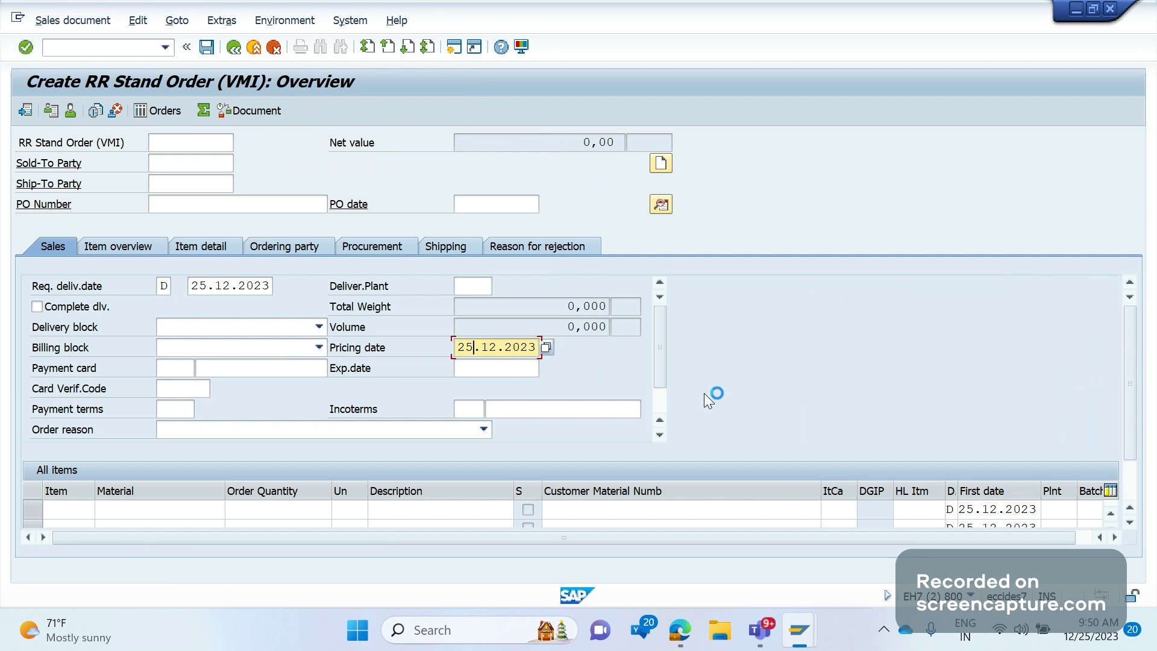